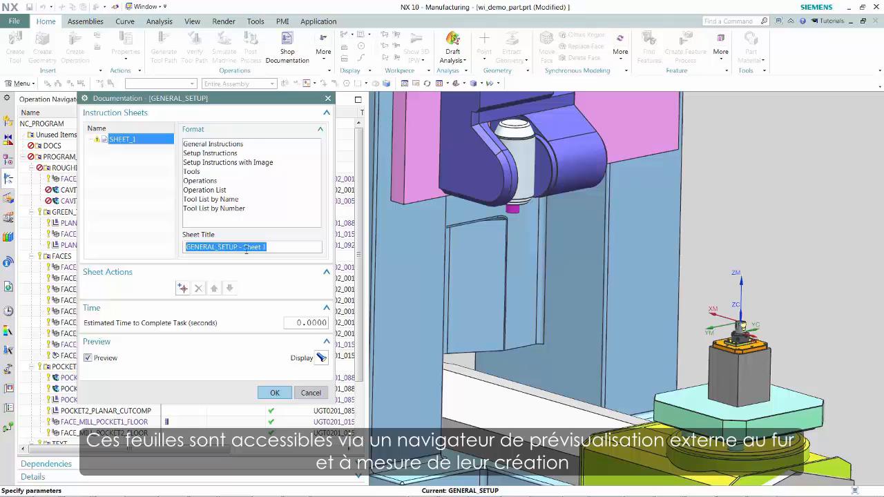
- Assign the General Instructions format to the first sheet of GENERAL_SETUP and check its browser preview
right_click(245, 250)
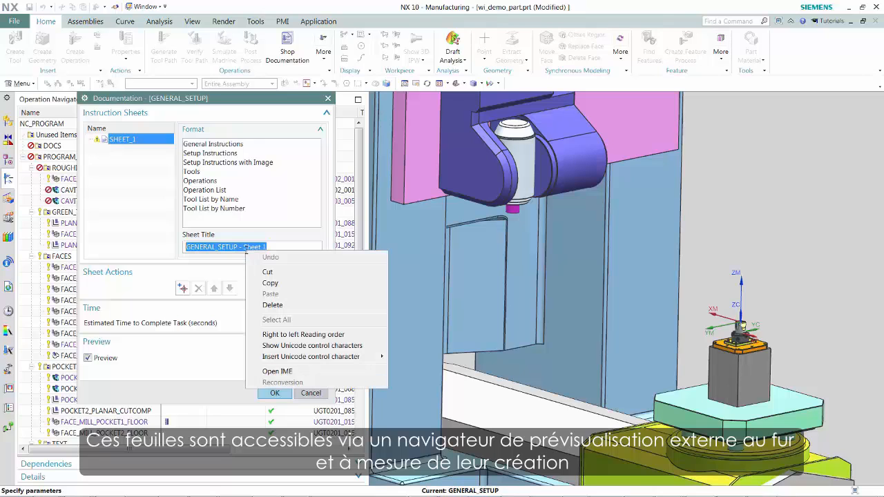
click(211, 145)
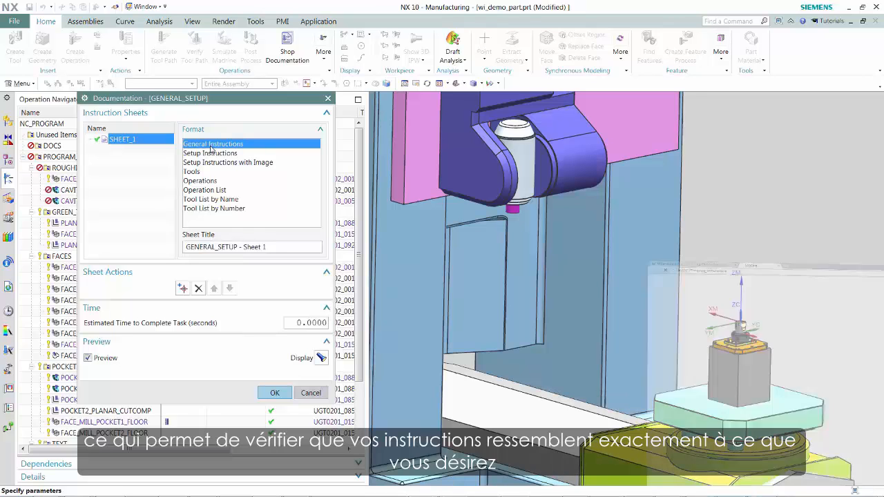
drag(883, 28, 547, 99)
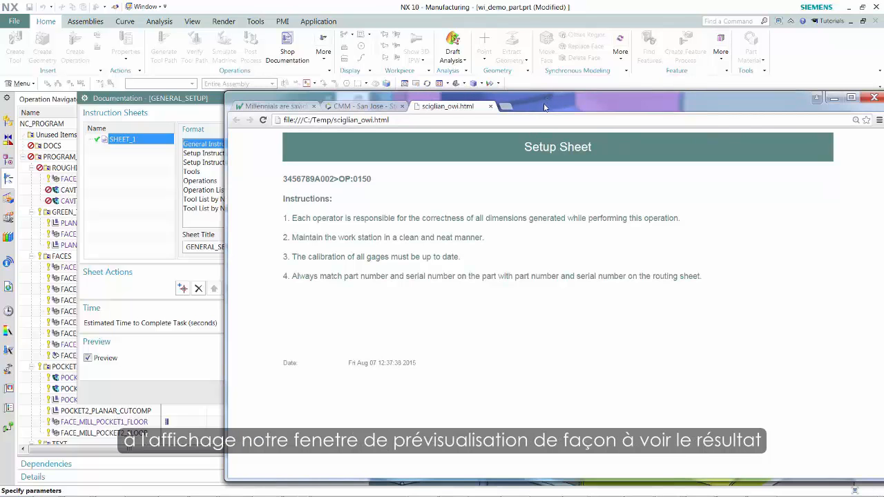
drag(544, 107, 883, 103)
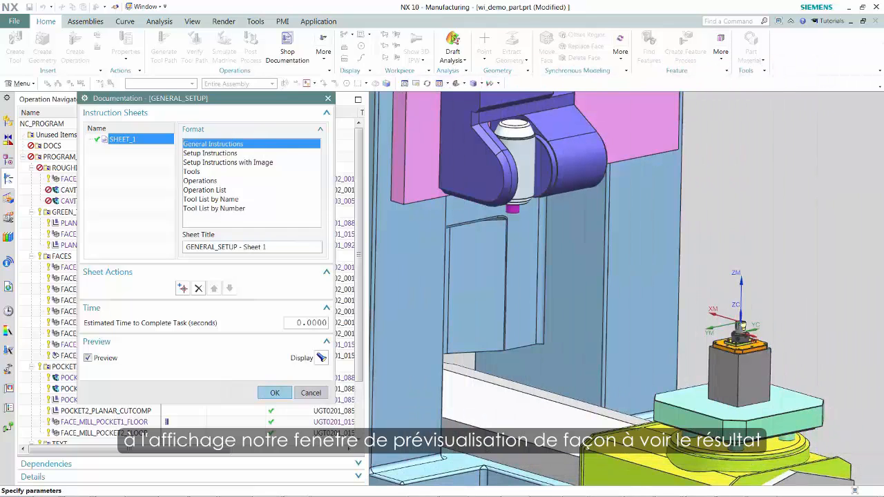
- Add a second sheet in the Setup Instructions format and capture the current view for its product view element
click(184, 288)
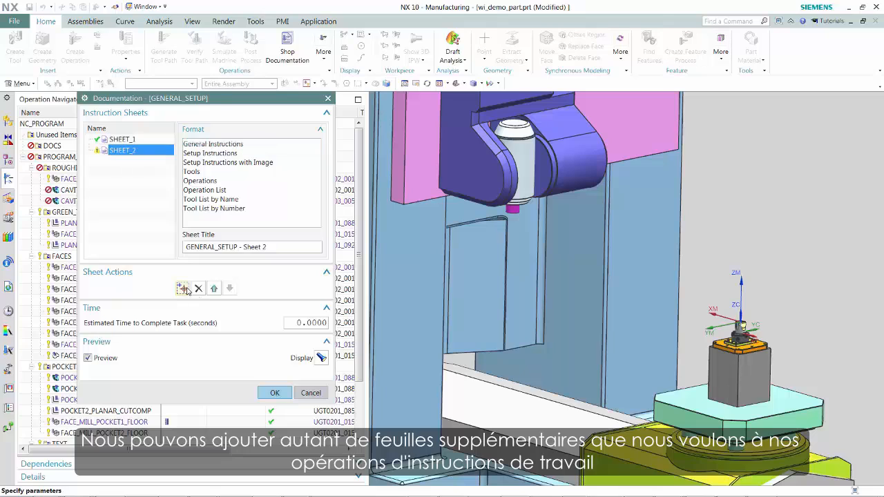
click(202, 158)
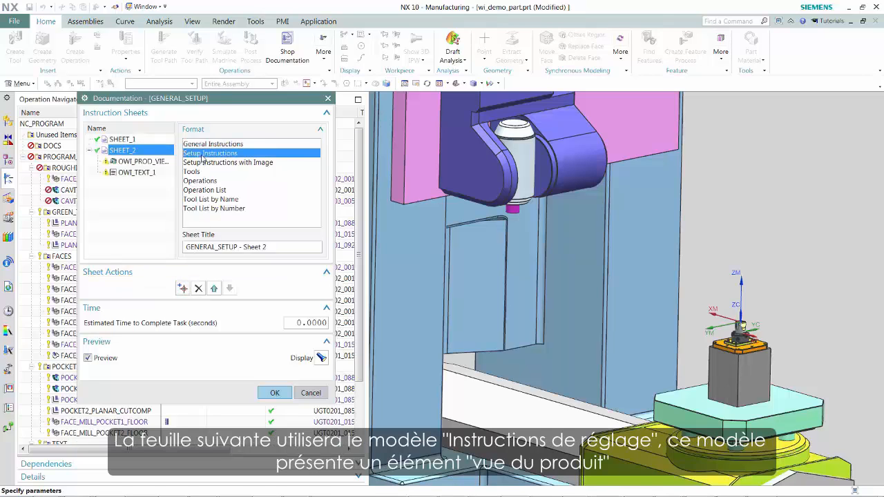
click(125, 163)
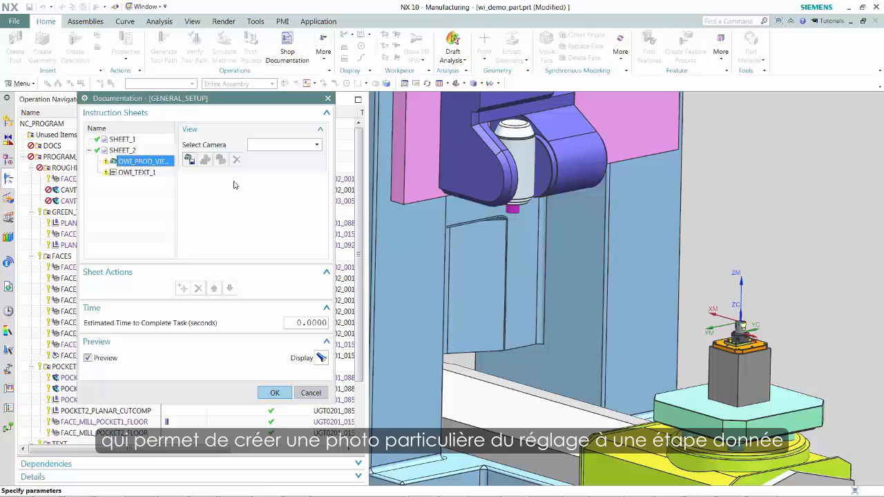
click(189, 163)
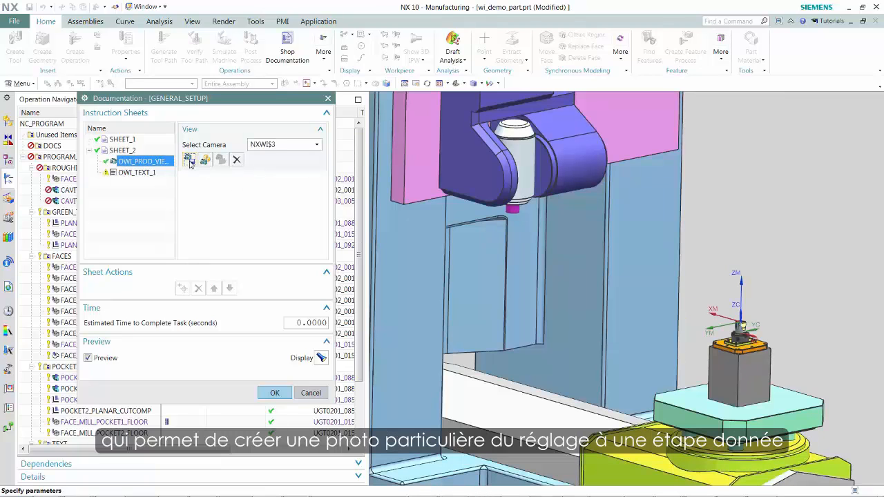
- Fill the second sheet's text element with the quick texts "Review Fixture Diagram for this Setup" and "Clean chips from part with compressed air", and accept the documentation
click(131, 175)
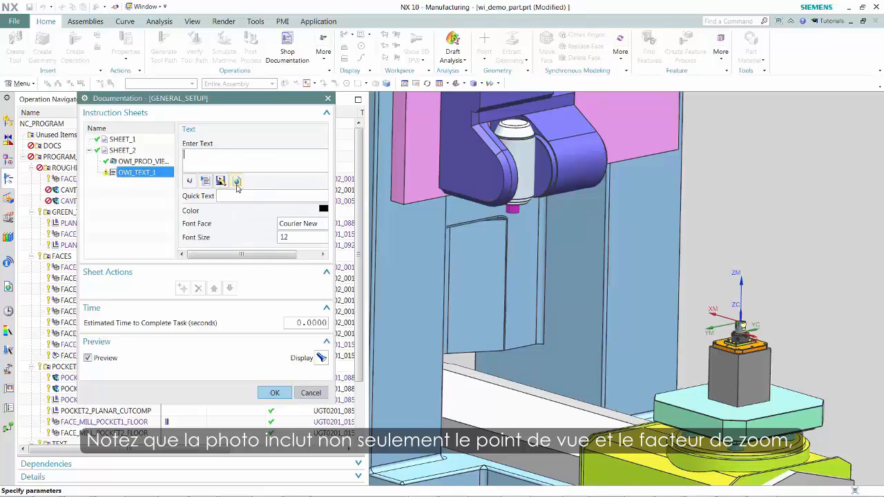
drag(335, 174, 383, 178)
click(366, 206)
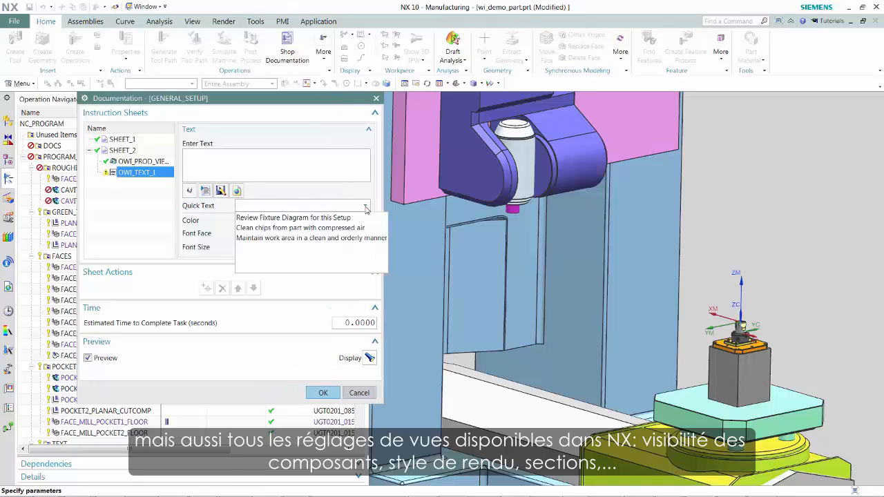
click(344, 217)
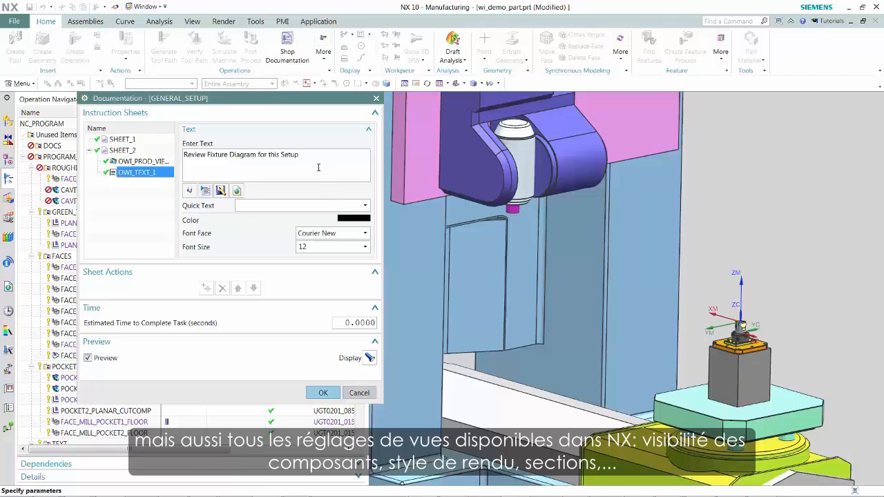
click(366, 206)
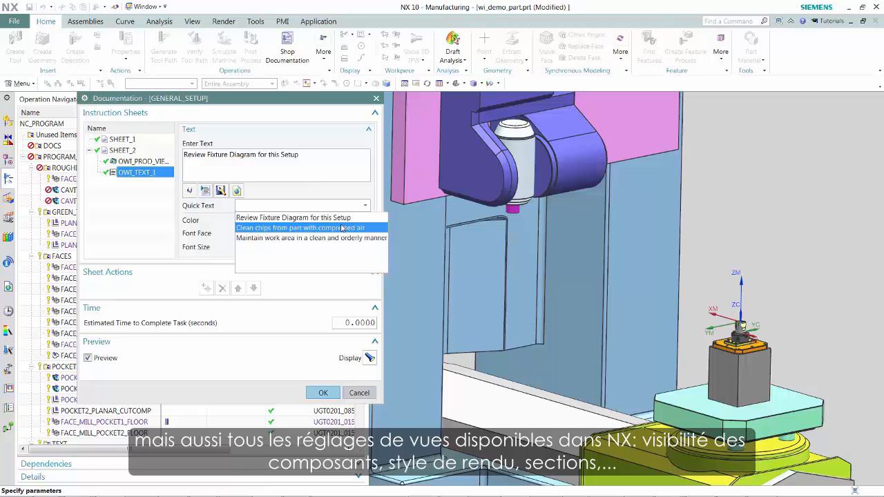
click(341, 228)
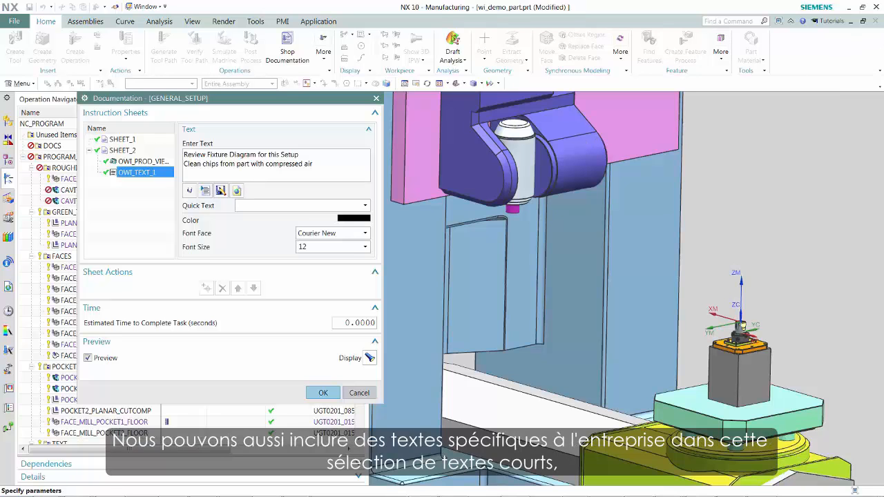
drag(883, 58, 883, 22)
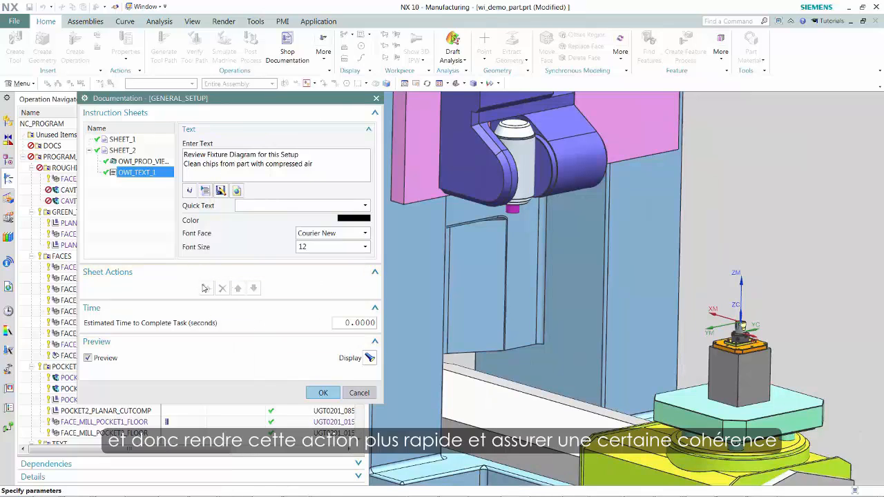
click(321, 393)
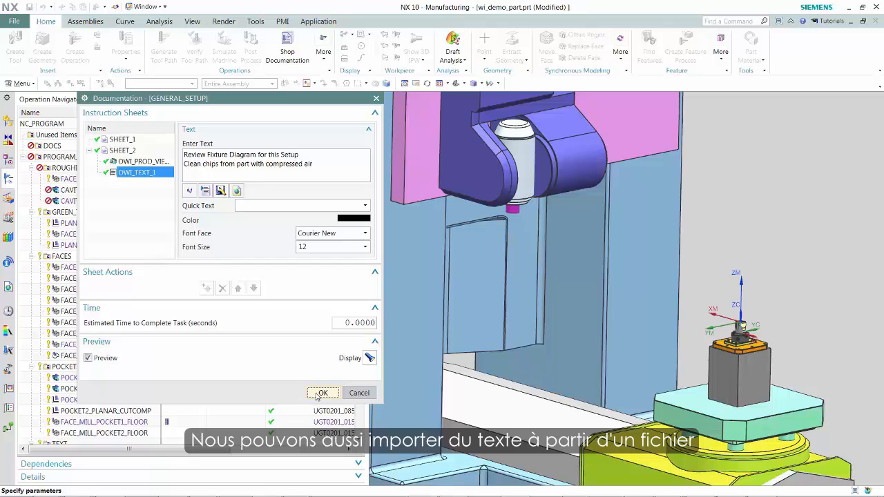
- Make the saved WorkInstructions model view the work view and frame the part in its chuck with the runout PMI
scroll(701, 364, down, 1)
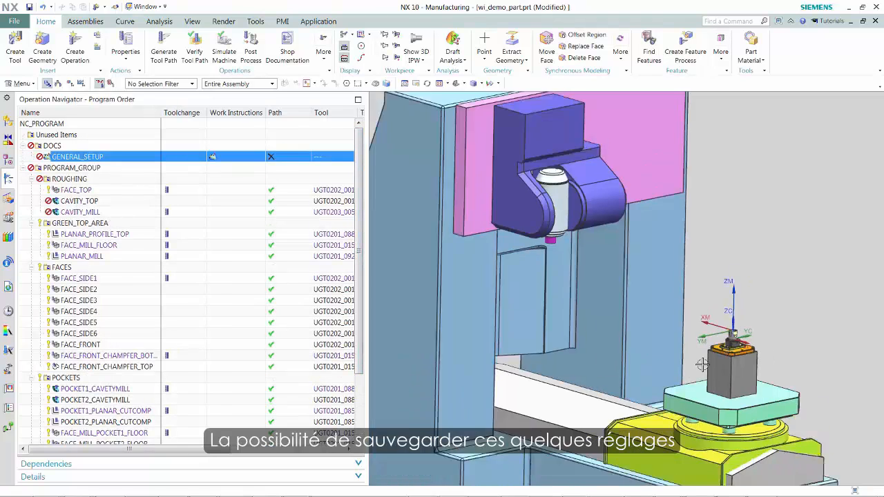
scroll(702, 363, up, 6)
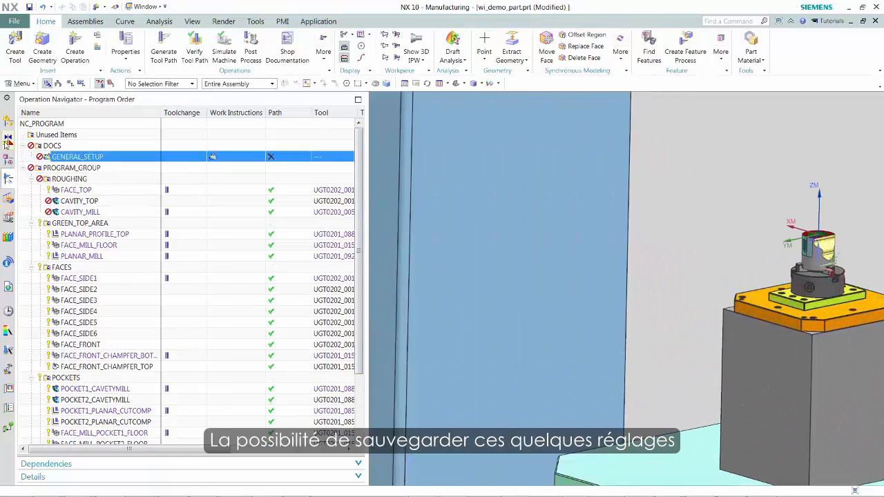
click(8, 160)
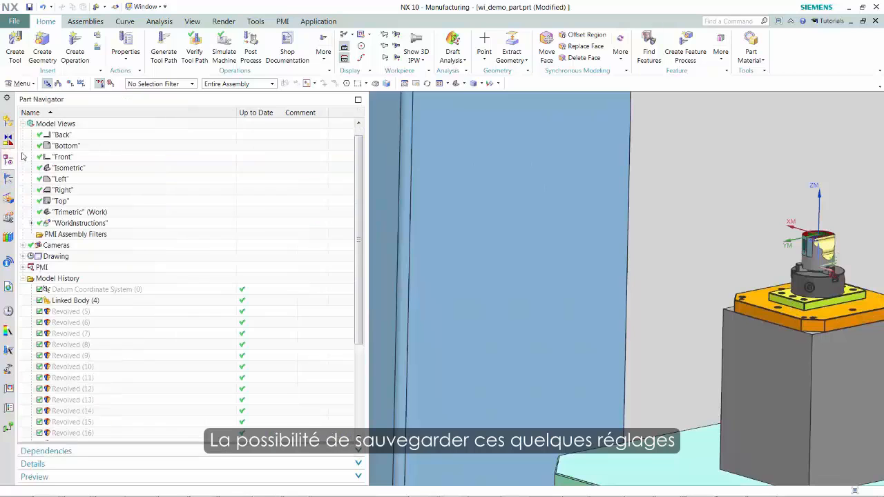
double_click(62, 223)
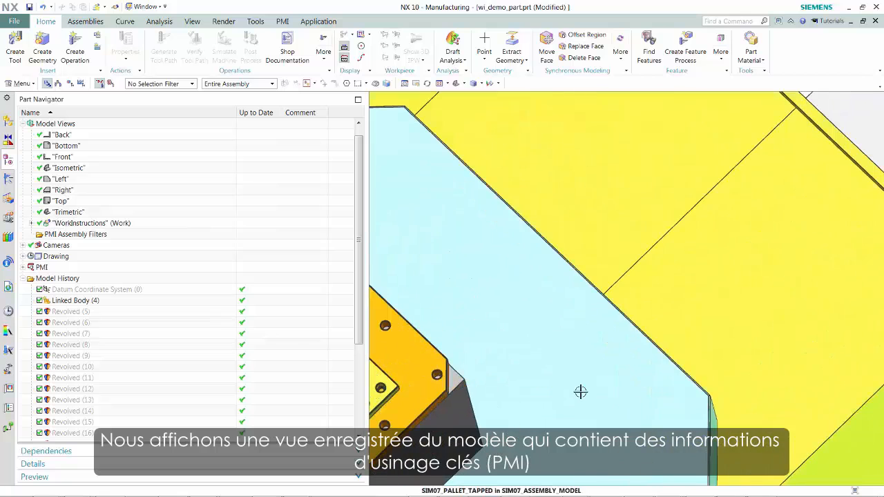
shift+middle_drag(580, 391, 789, 249)
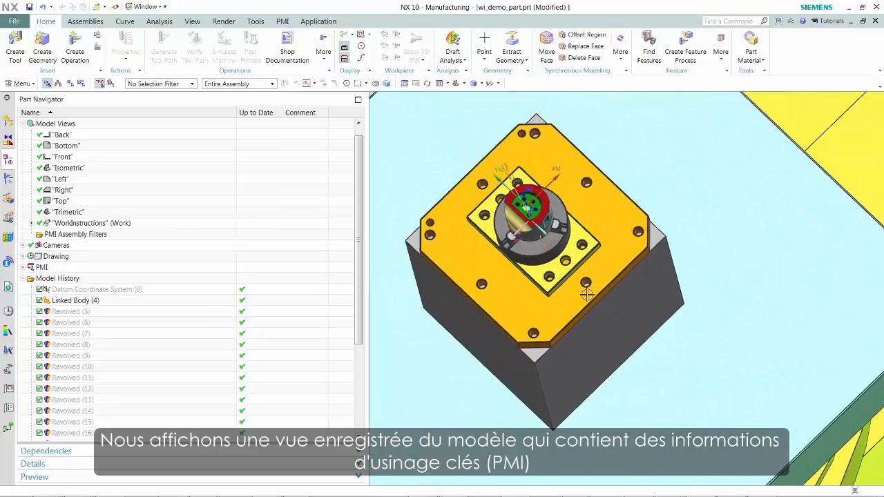
scroll(586, 294, up, 4)
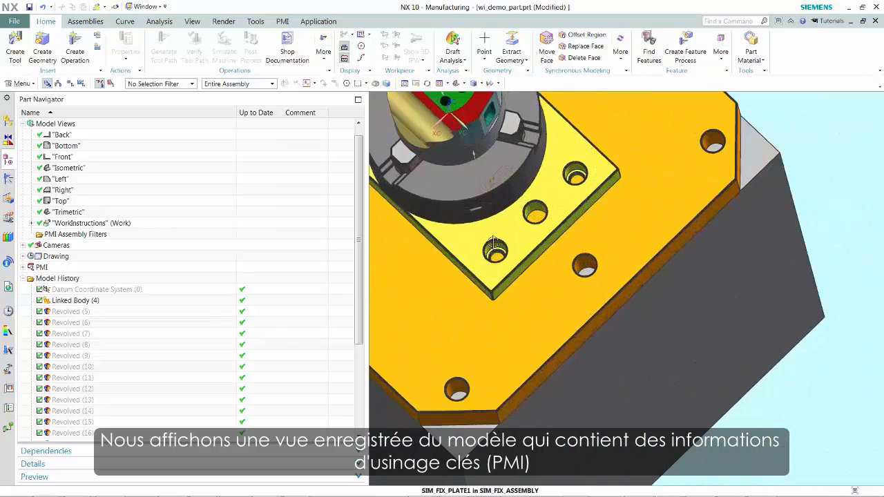
middle_drag(520, 257, 536, 357)
scroll(536, 357, up, 5)
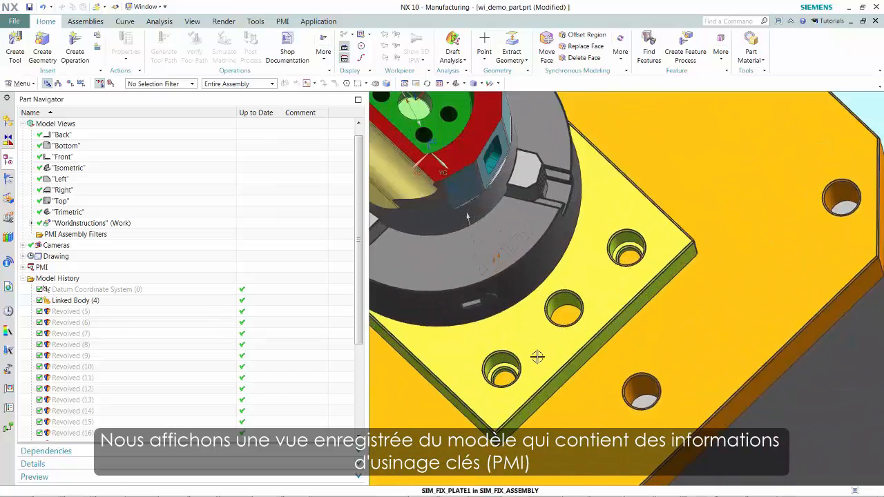
shift+middle_drag(487, 303, 690, 480)
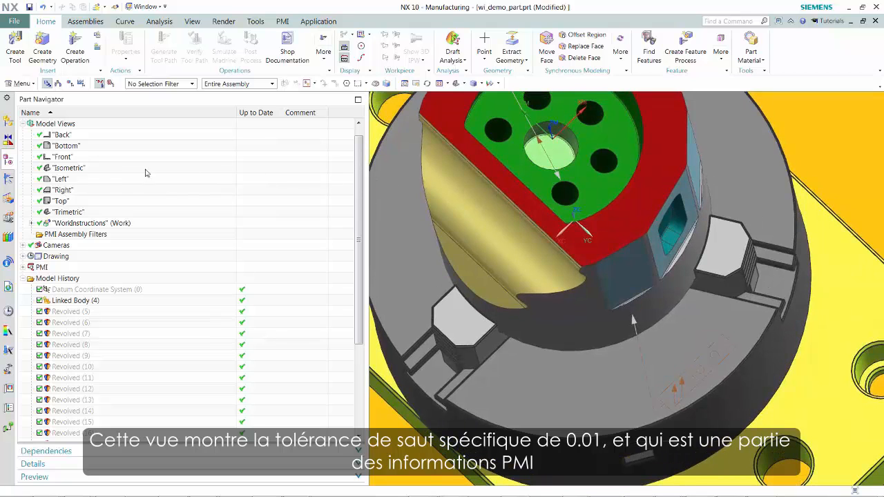
- Create a work_instruction documentation operation named runoutcheck in the DOCS program
click(10, 183)
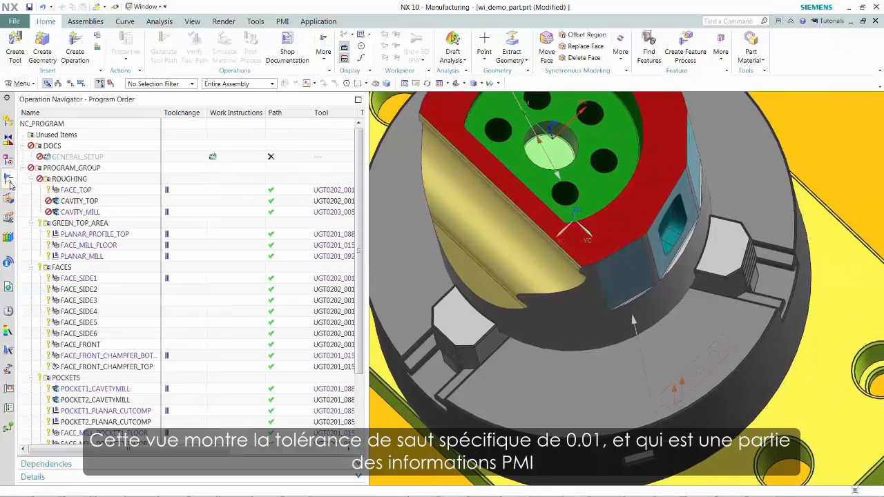
click(73, 55)
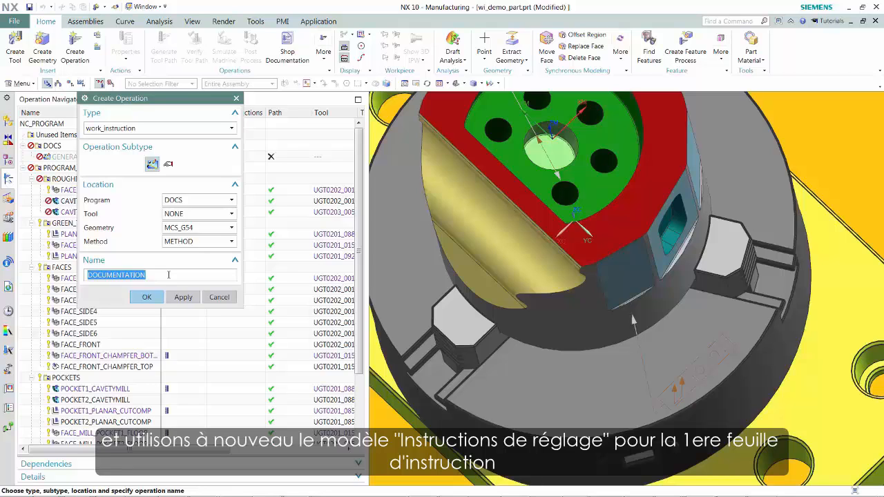
text(runoutcheck)
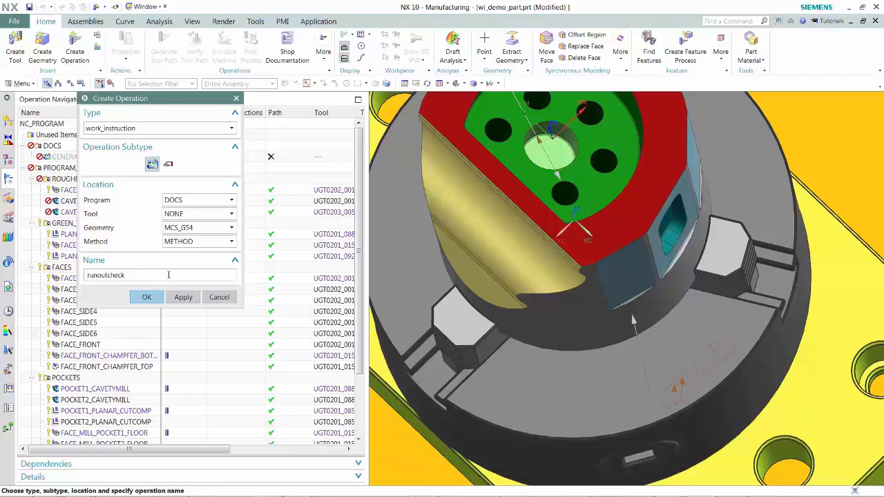
key(Return)
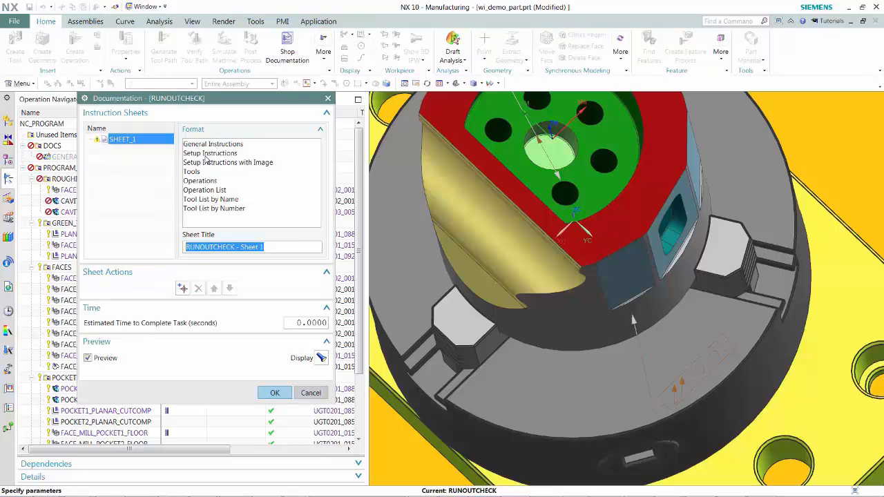
- Apply the Setup Instructions format to the runout check's first sheet and capture the current PMI view for its product view element
click(205, 153)
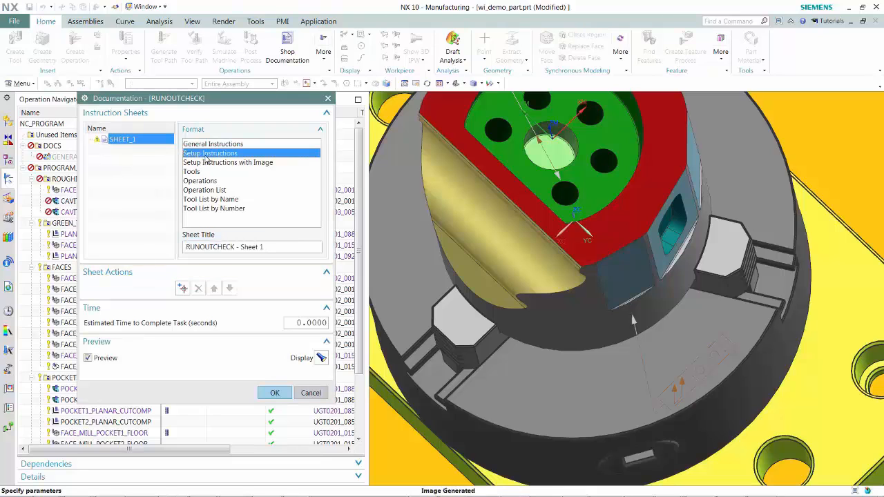
click(142, 151)
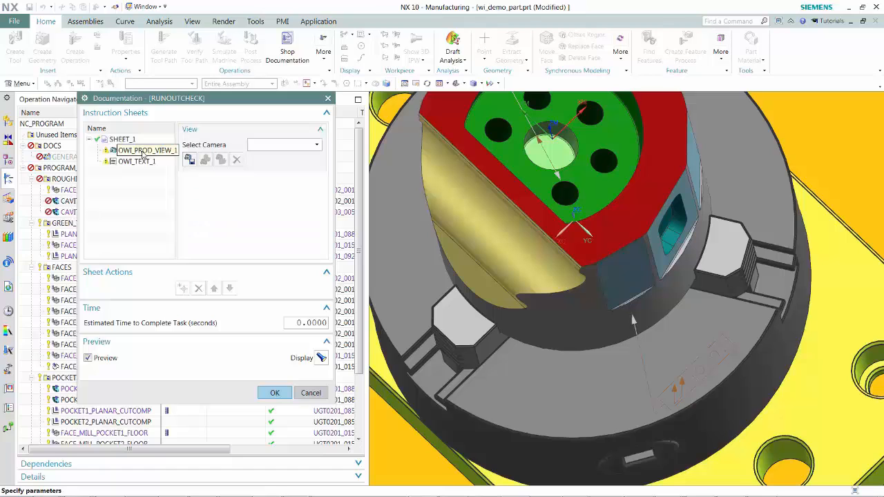
click(189, 159)
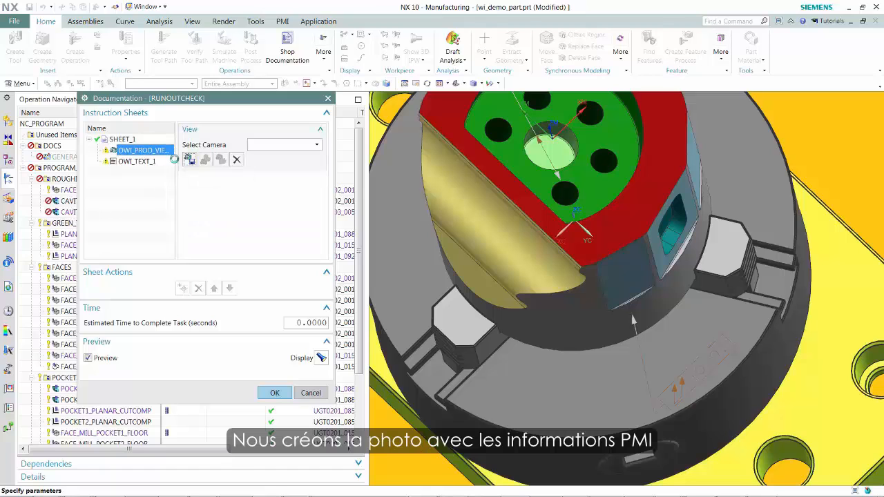
- Enter "Use shims to achieve indicated runout" in the sheet's text element
click(136, 161)
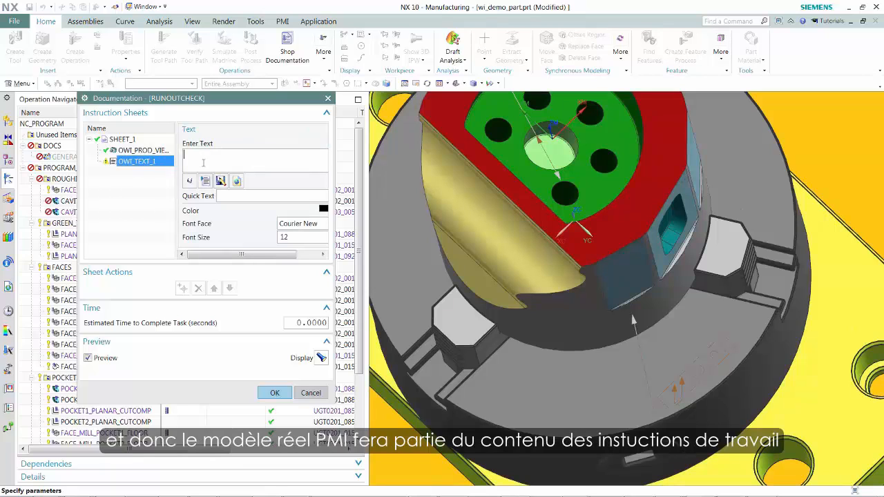
text(Use shims to achiev)
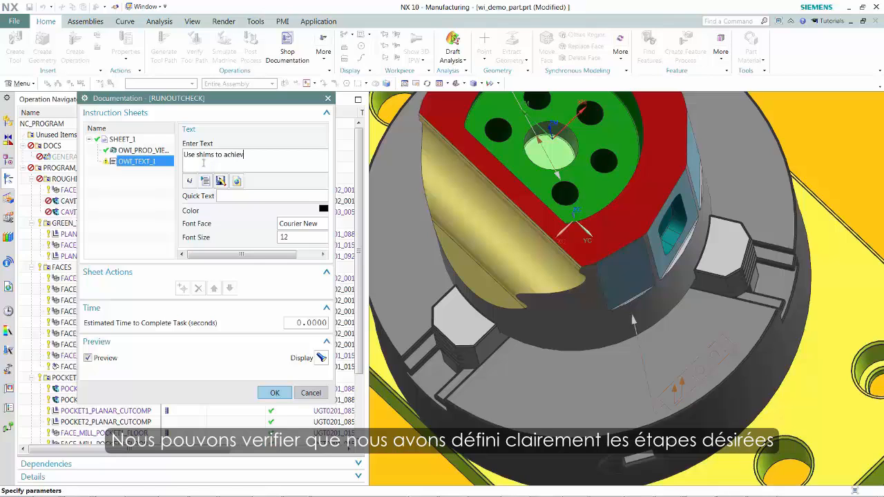
text(e indicated runout)
- Display the browser preview of the runout check's setup sheet and accept the documentation operation
click(320, 357)
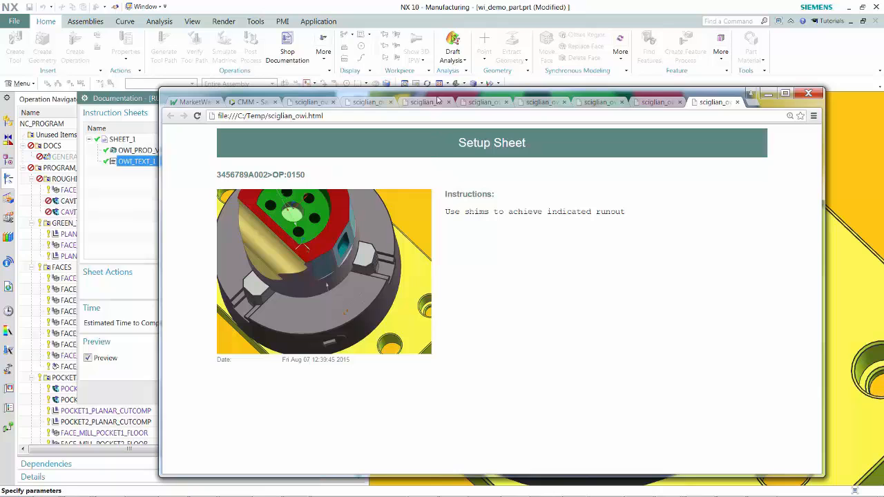
drag(475, 94, 883, 58)
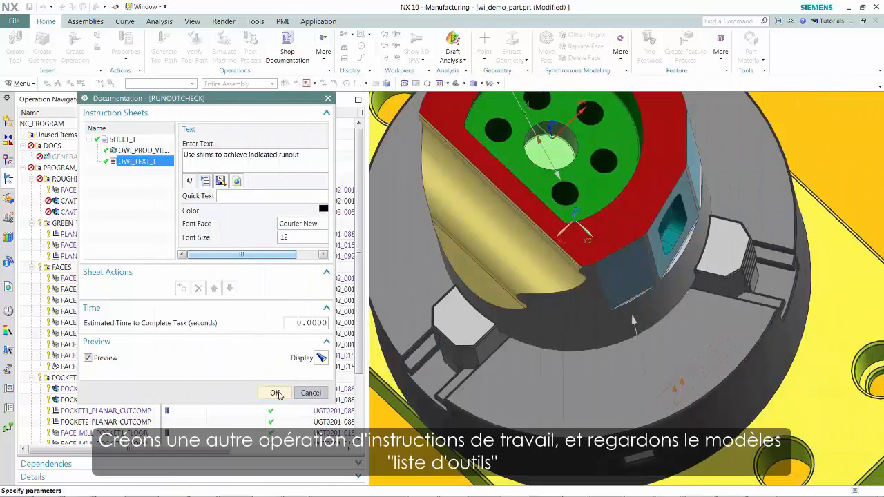
click(279, 393)
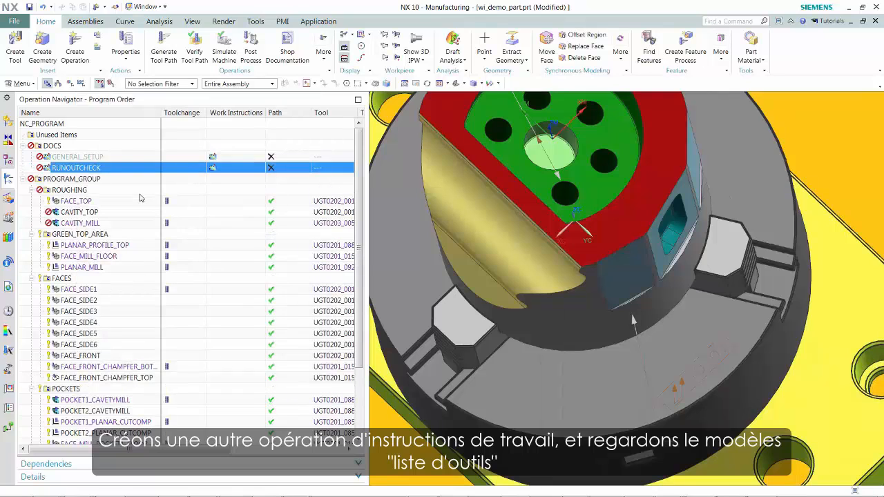
- Create a work_instruction documentation operation named tool_list in the DOCS program
click(75, 55)
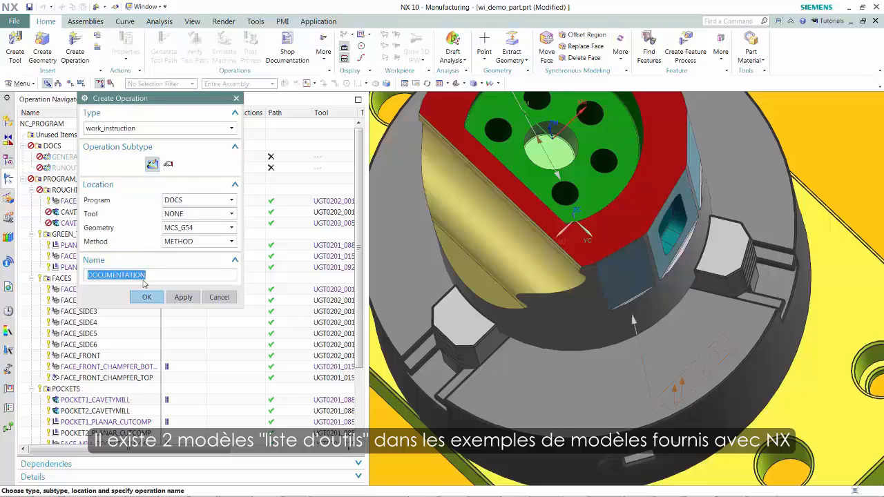
text(tool_list)
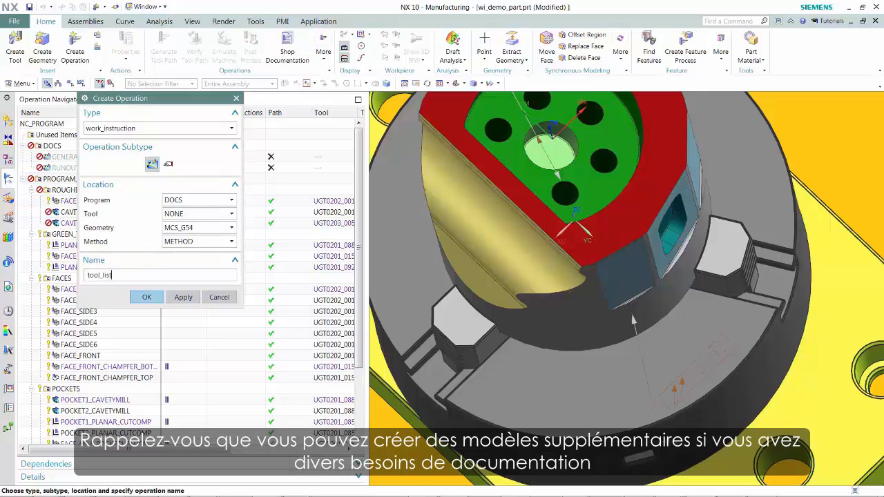
click(146, 297)
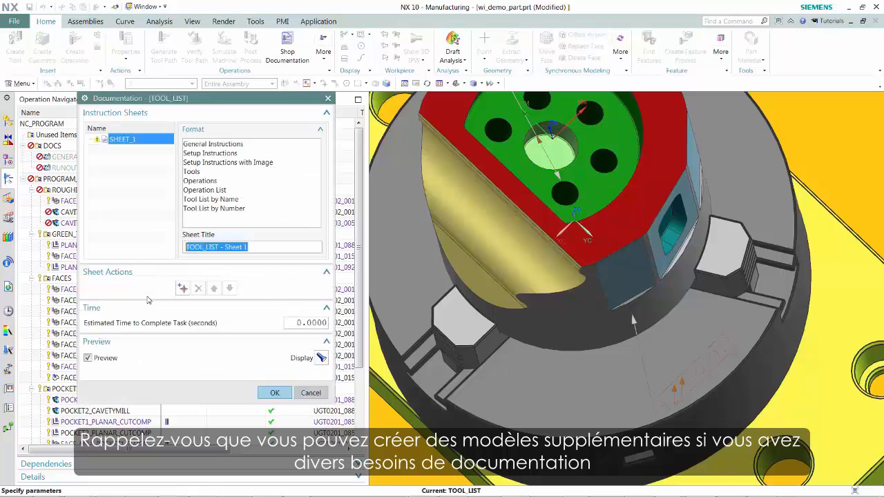
- Apply the Tool List by Number format to the first sheet and assign drawings Sheet 1 and Sheet 2 to its two drawing elements
click(217, 209)
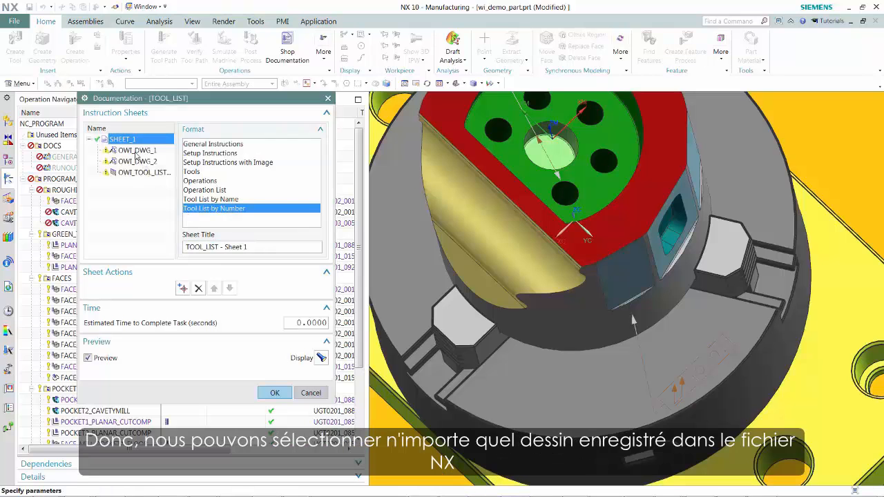
click(136, 151)
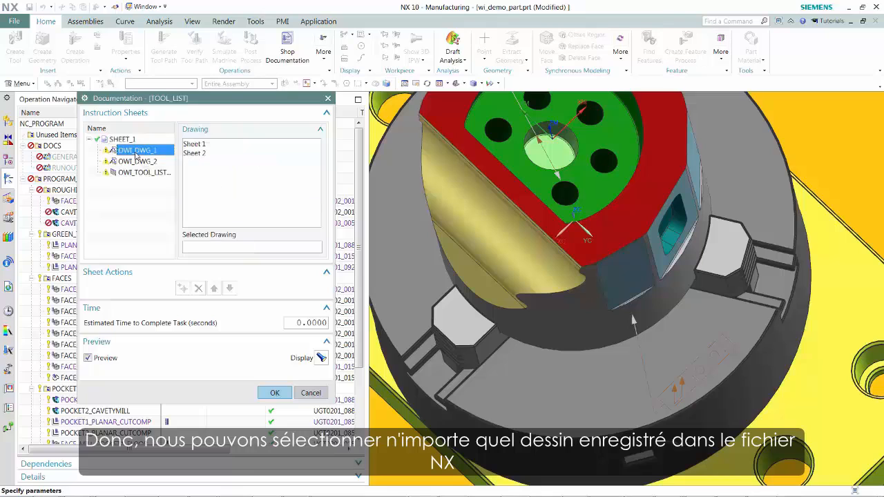
click(190, 144)
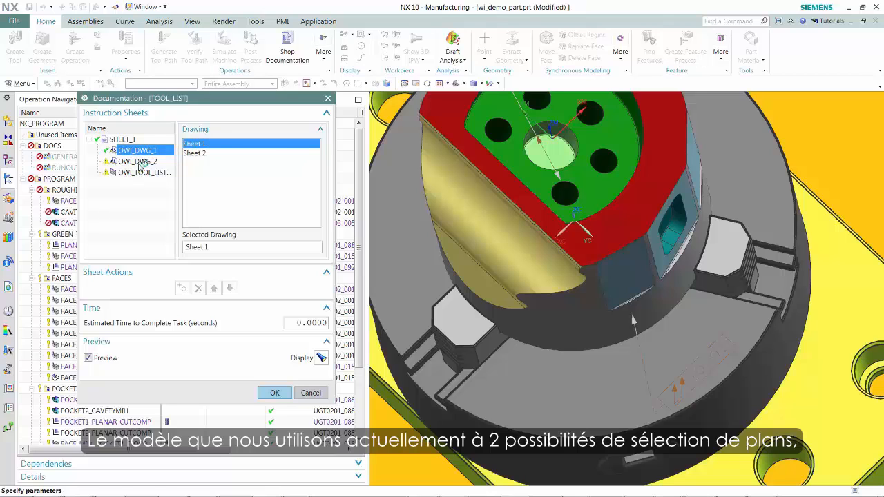
click(142, 162)
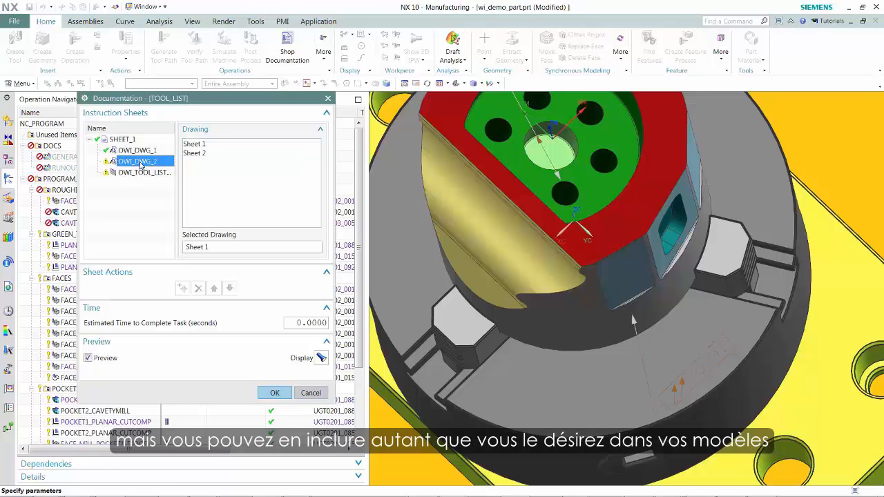
click(193, 154)
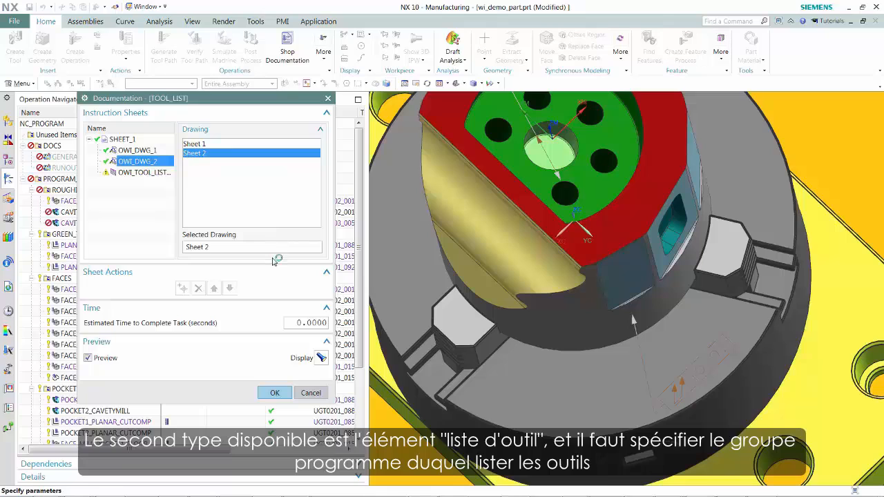
- Set the tool list element's program group to PROGRAM_GROUP and change the sheet's format to Tool List by Name
click(147, 172)
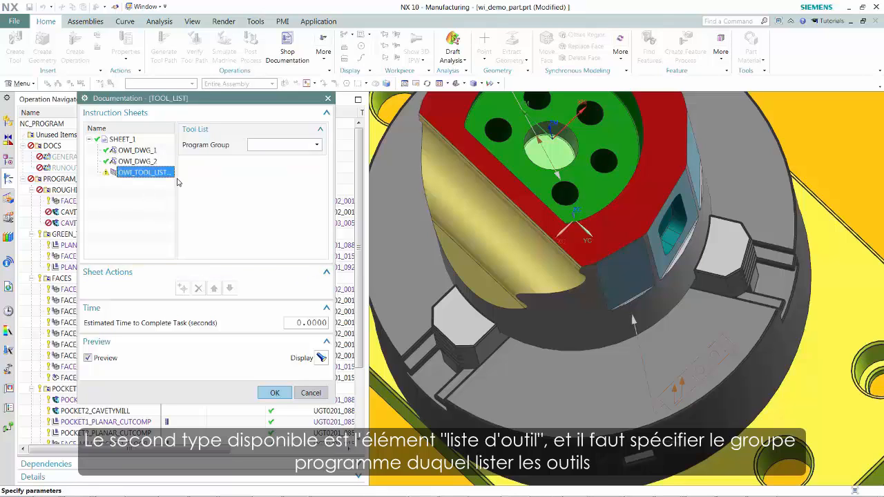
click(317, 145)
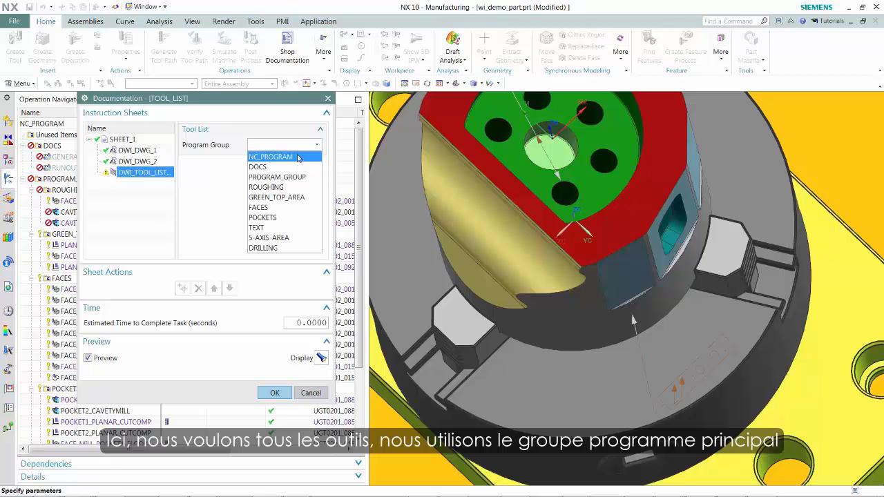
click(289, 179)
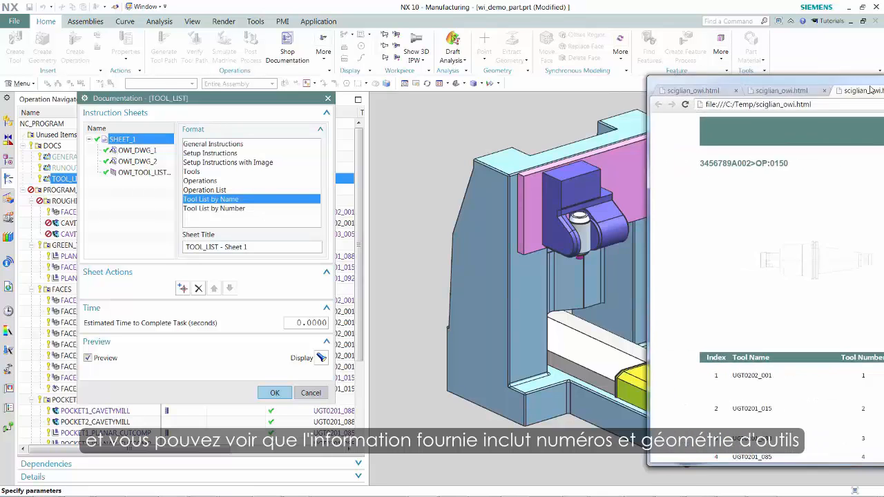
- Review the whole tool list sheet in the browser preview and accept the documentation operation
drag(619, 88, 467, 73)
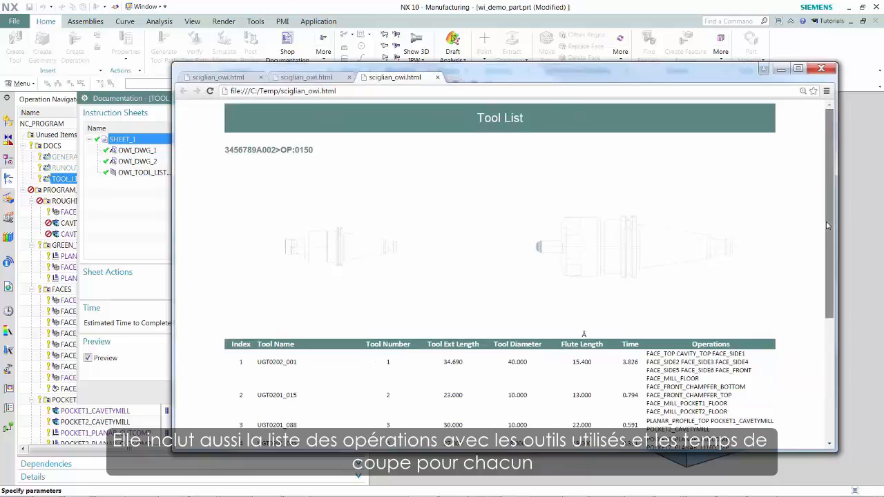
drag(828, 229, 821, 349)
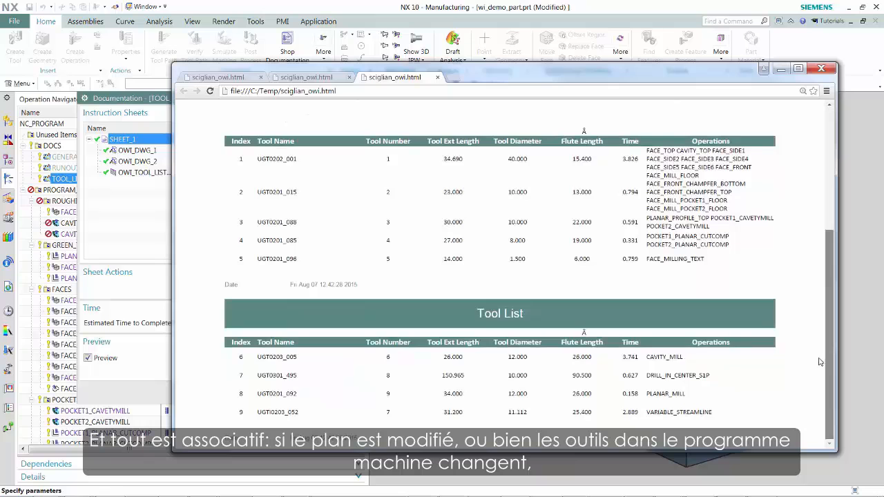
scroll(817, 346, up, 3)
scroll(805, 228, up, 5)
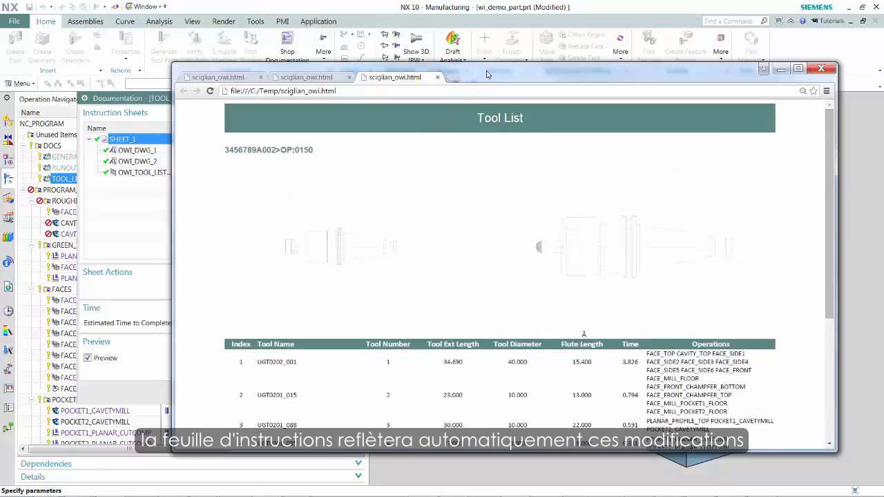
drag(488, 73, 883, 89)
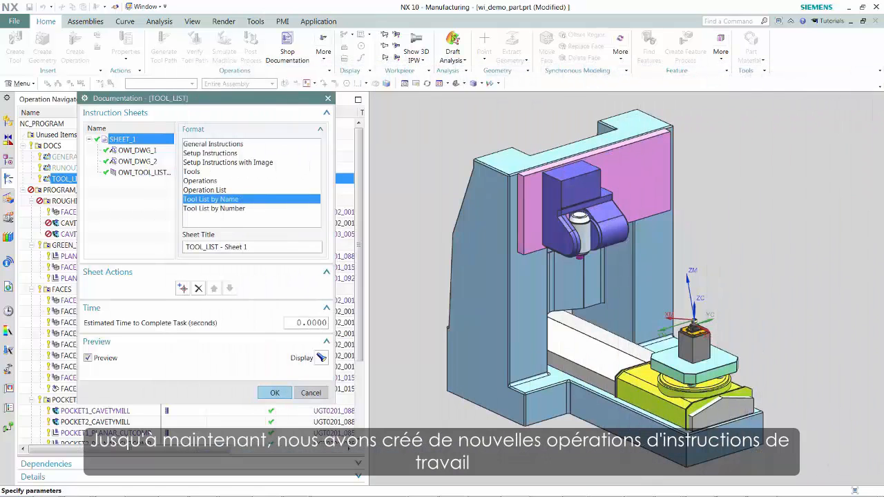
click(272, 393)
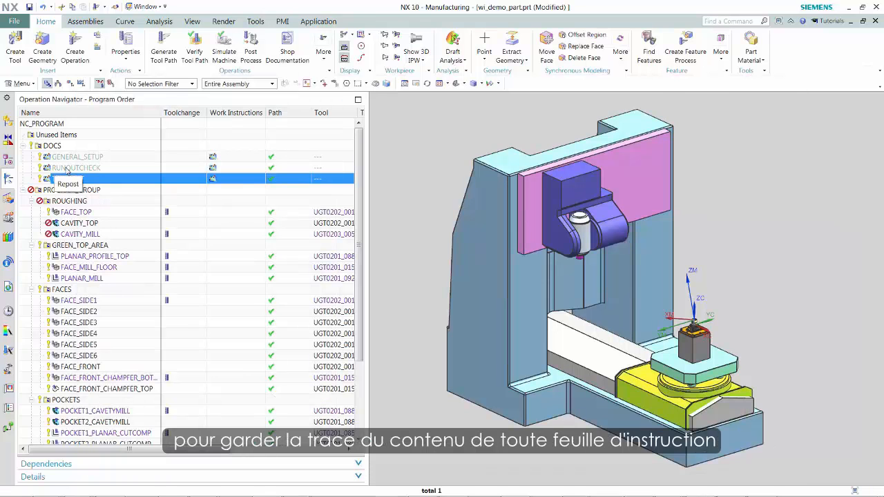
- Author work instructions for the existing FACE_TOP operation, applying the Operations format to the first sheet
click(64, 215)
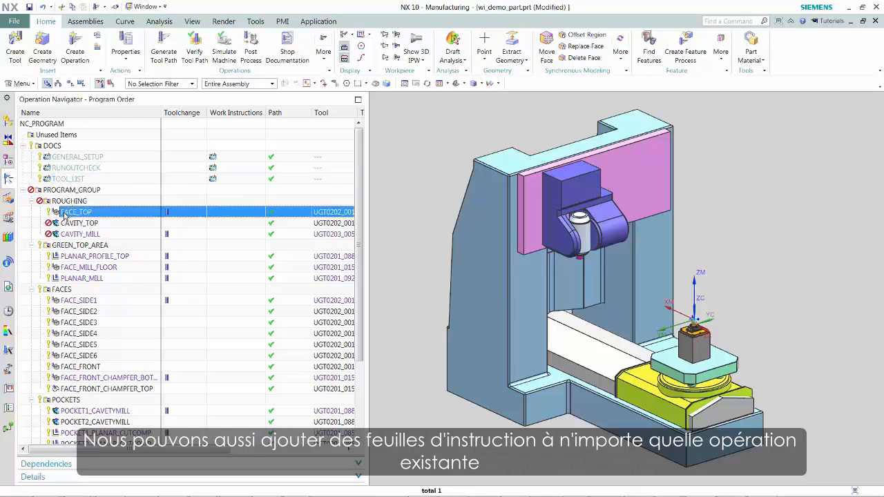
right_click(65, 214)
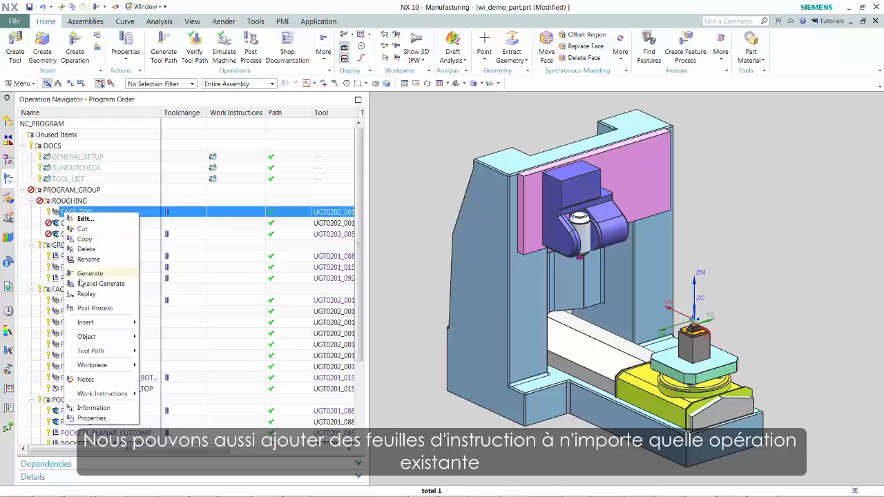
mouse_move(104, 393)
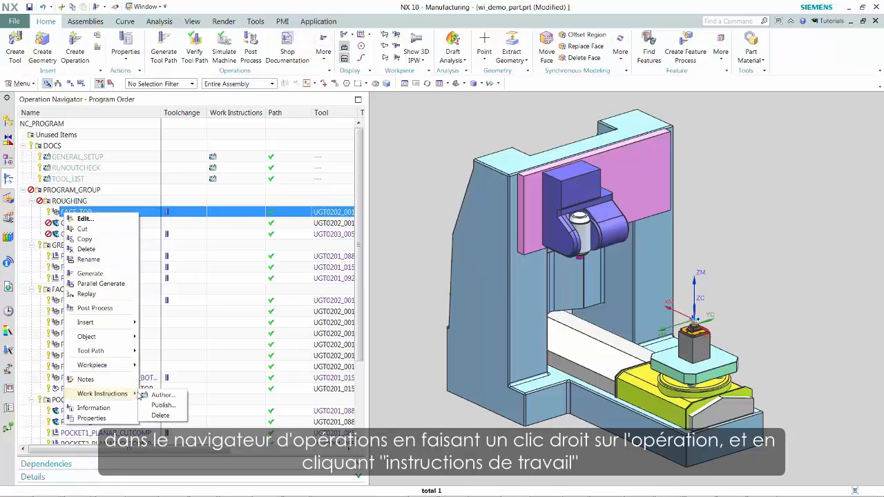
click(158, 395)
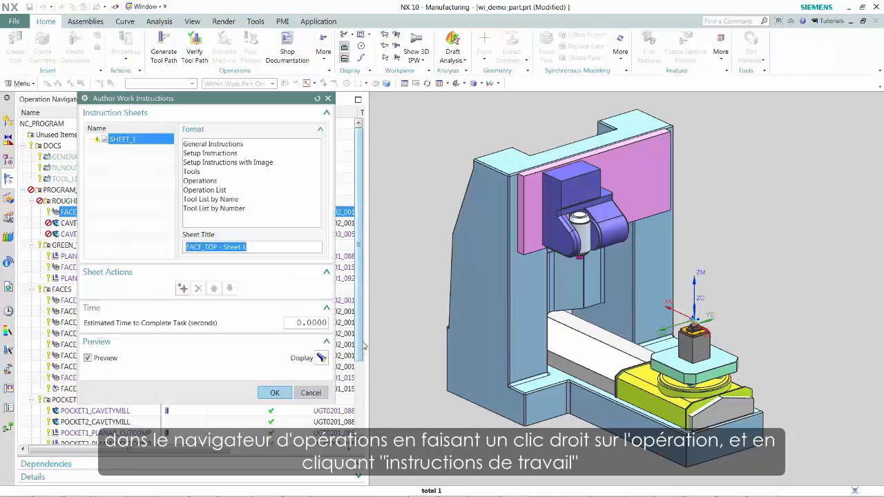
click(207, 180)
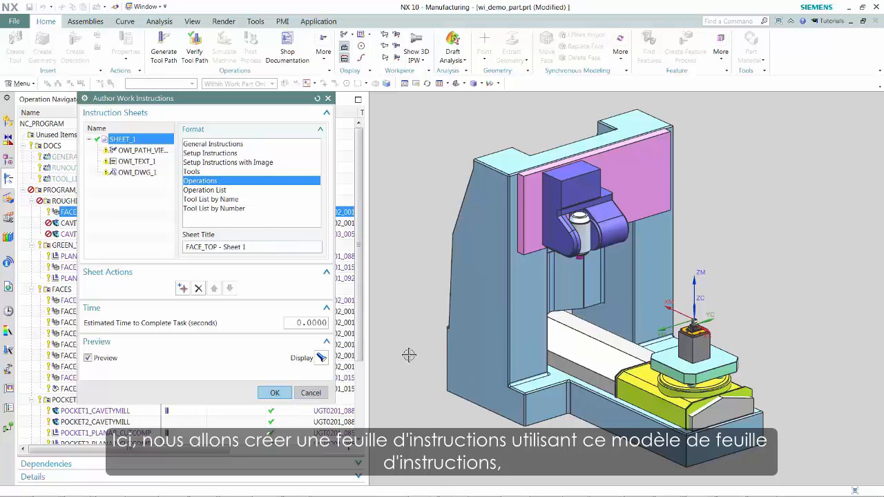
- Capture a close-up view of the chucked part on its fixture plate for the FACE_TOP sheet's path view element
scroll(411, 355, down, 2)
scroll(410, 355, up, 5)
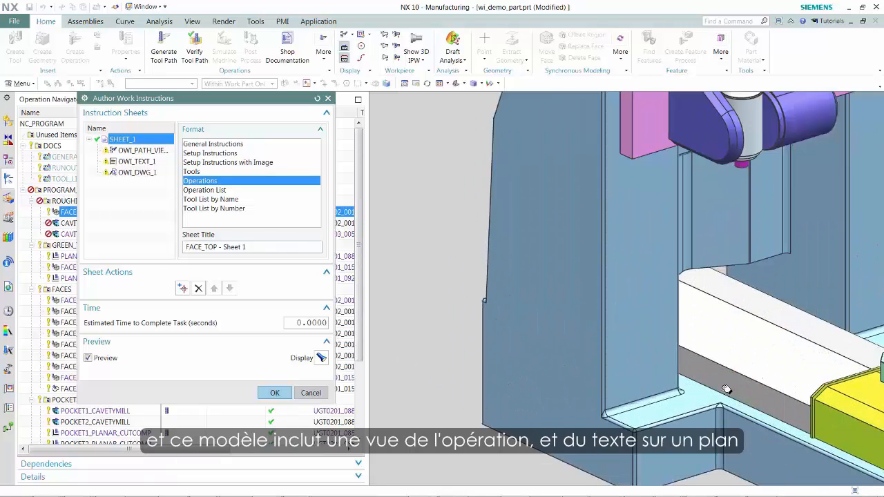
shift+middle_drag(727, 389, 418, 363)
scroll(585, 317, up, 6)
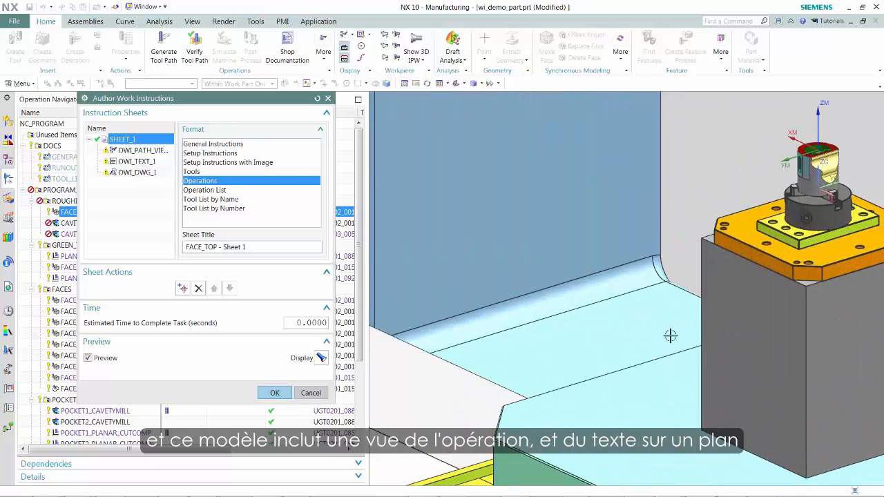
scroll(705, 337, up, 1)
shift+middle_drag(699, 376, 460, 486)
scroll(460, 486, down, 1)
scroll(558, 422, up, 4)
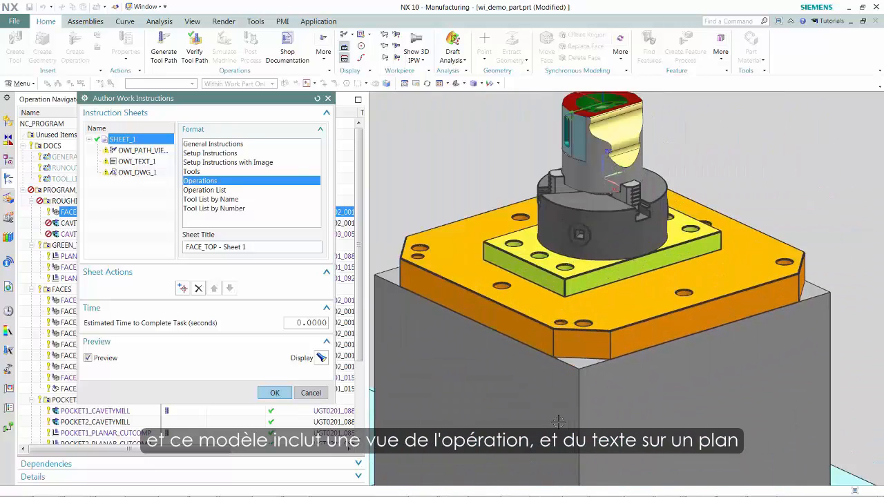
shift+middle_drag(546, 292, 518, 487)
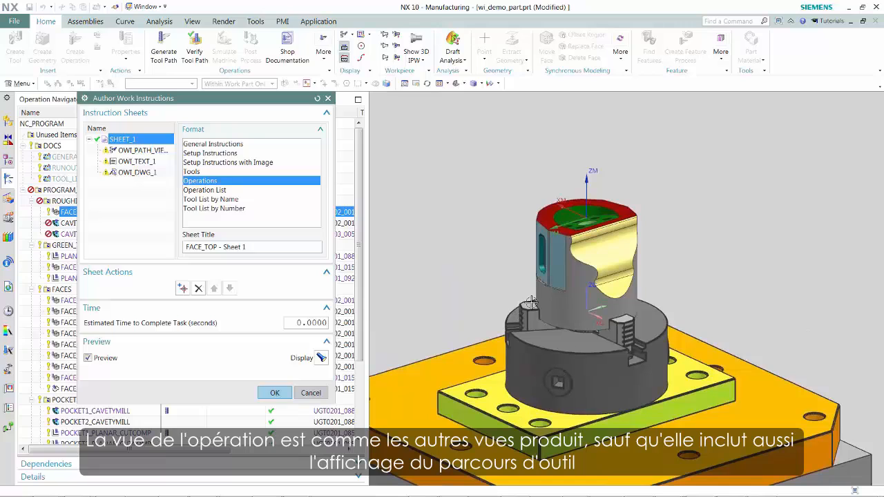
click(142, 150)
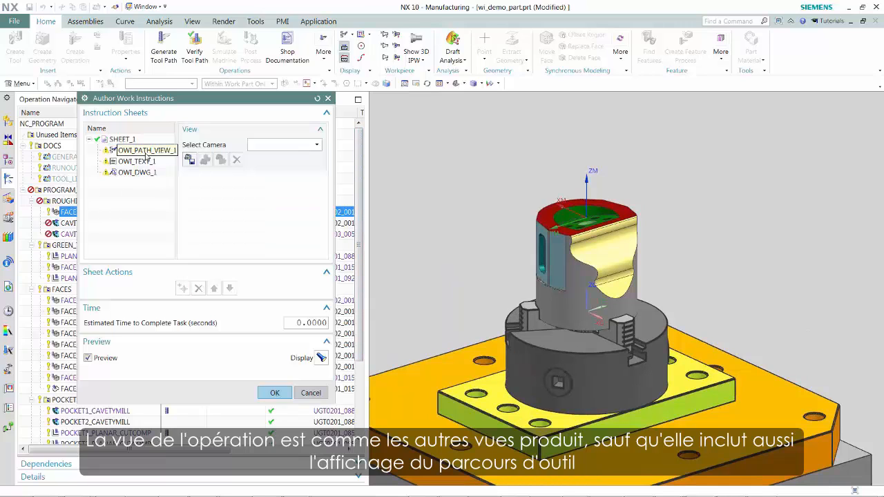
click(191, 161)
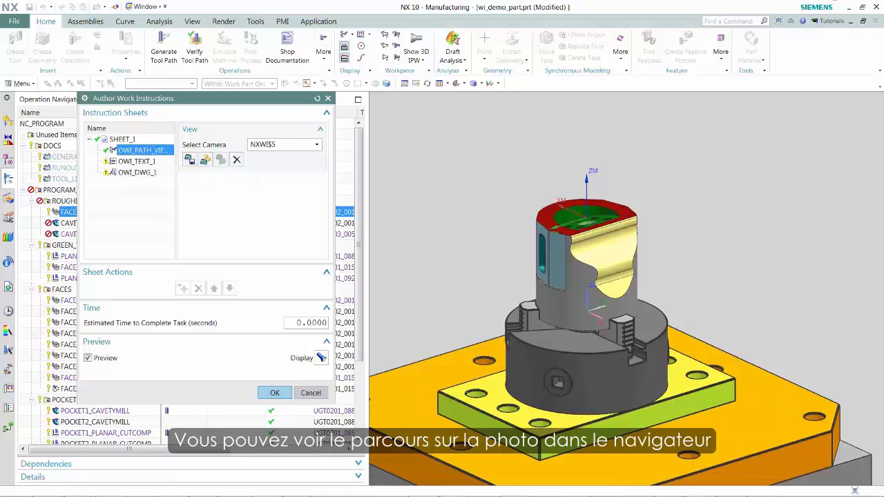
mouse_move(883, 58)
mouse_down()
mouse_move(608, 87)
mouse_move(684, 71)
mouse_move(883, 67)
mouse_up()
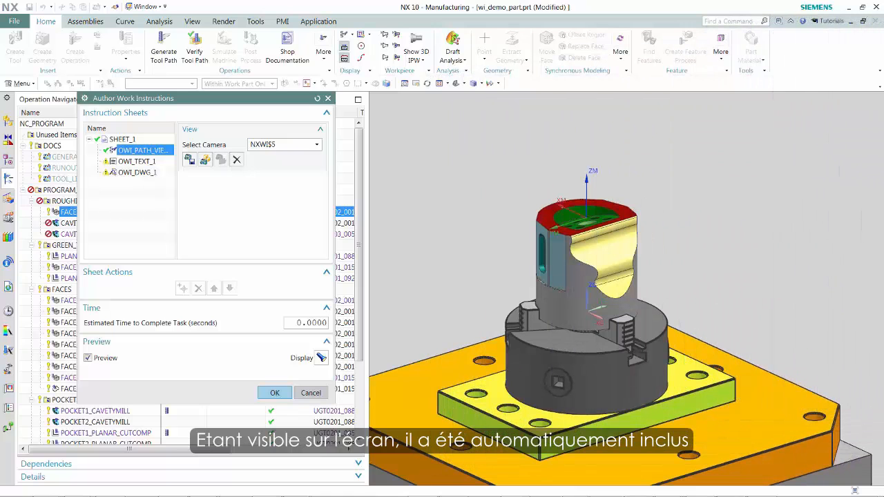
- Enter "Initial roughing operation" in the sheet's text element and assign drawing Sheet 2 to its drawing element
click(138, 161)
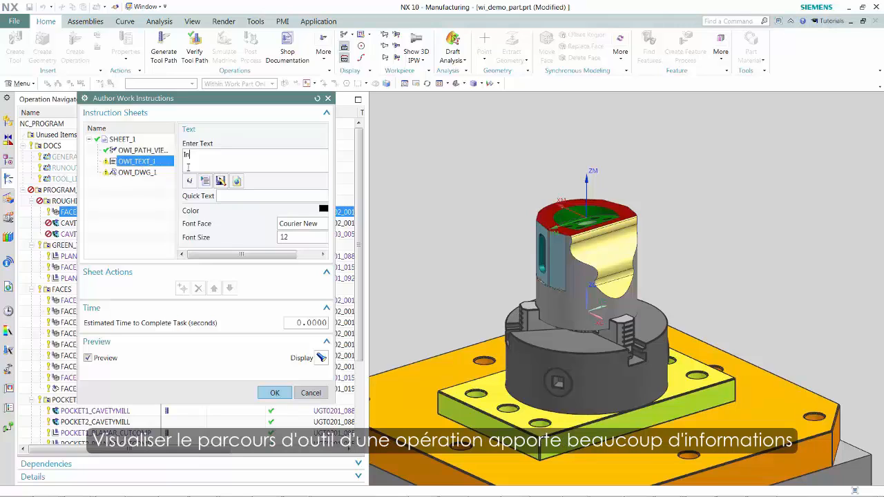
click(187, 167)
text(Initial roughing oper)
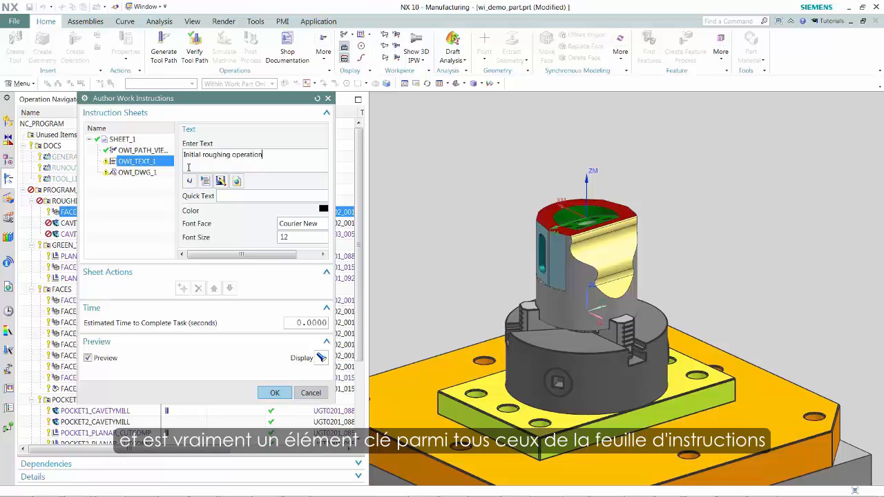
click(128, 173)
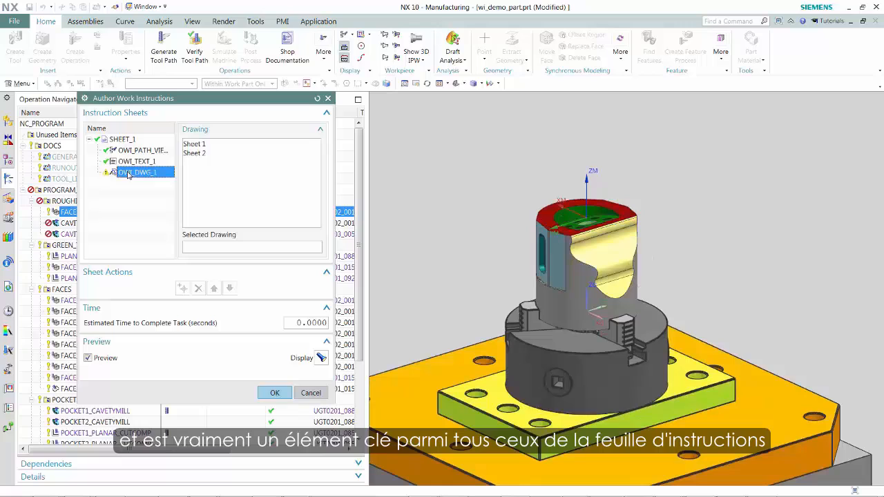
click(201, 152)
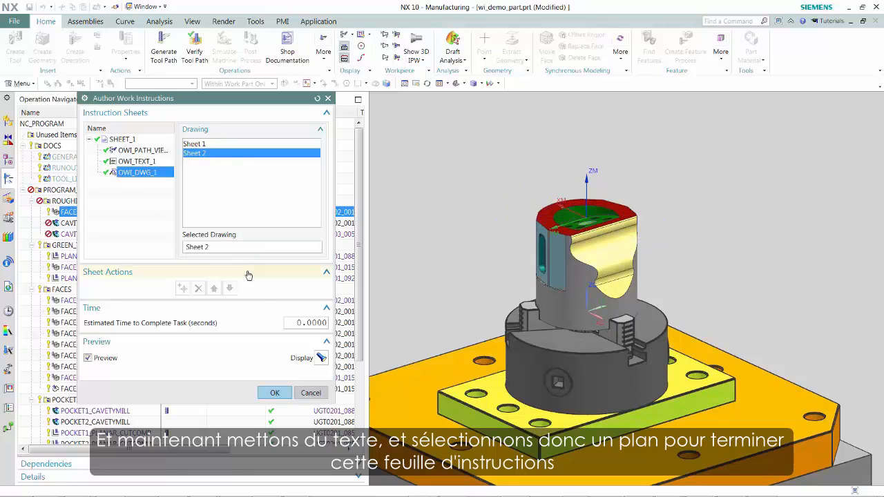
- Accept the FACE_TOP work instructions and review the resulting operation sheet in the browser preview
click(275, 393)
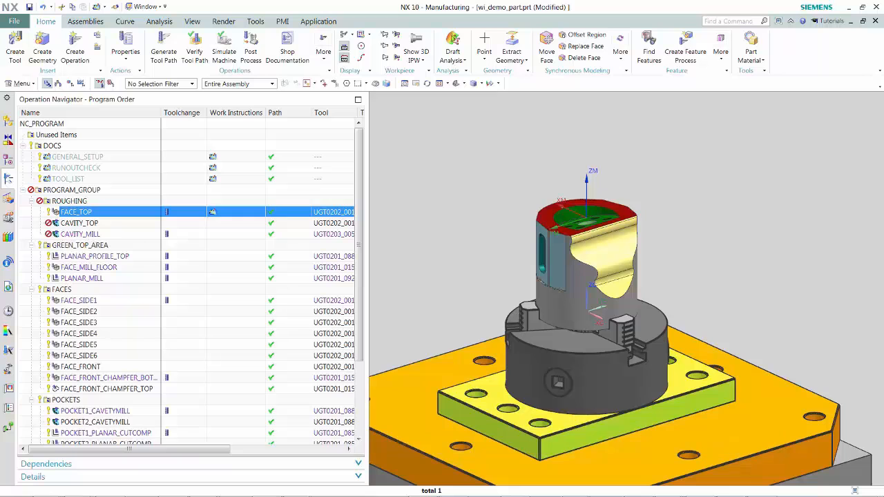
drag(883, 49, 307, 86)
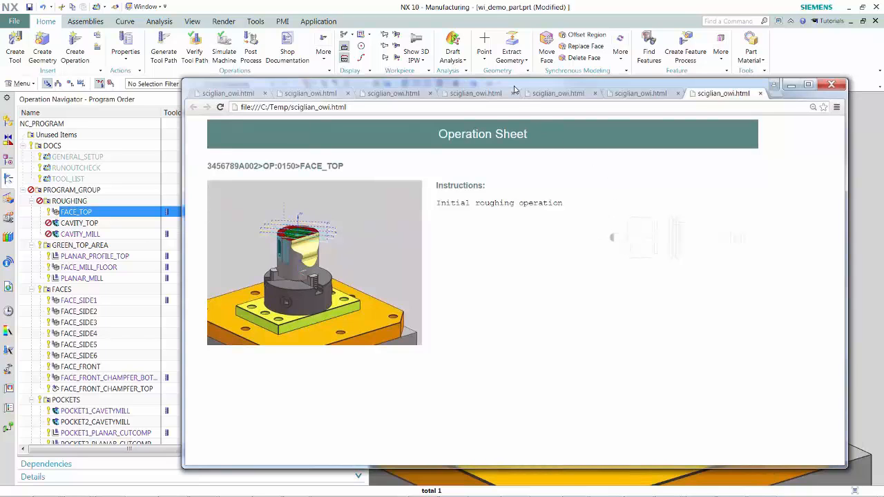
drag(521, 99, 883, 64)
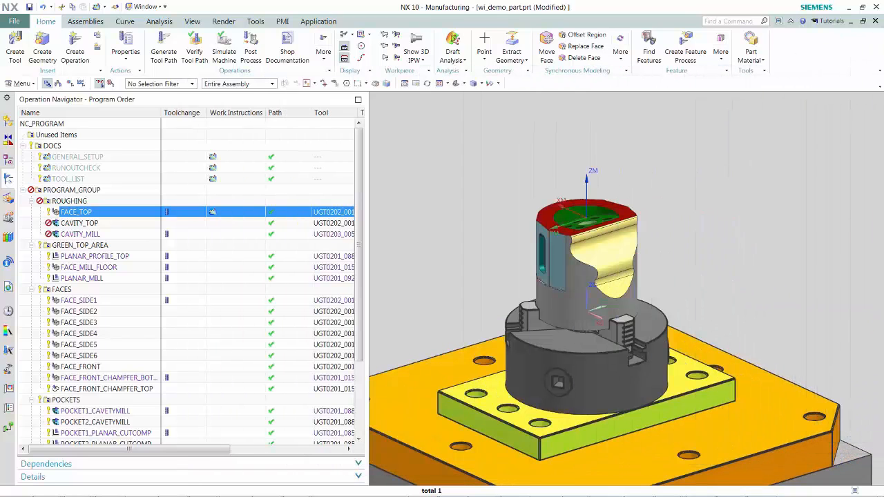
- Switch the model to the WorkInstructions view and frame the part's top face together with its Ø20 hole dimension
click(78, 234)
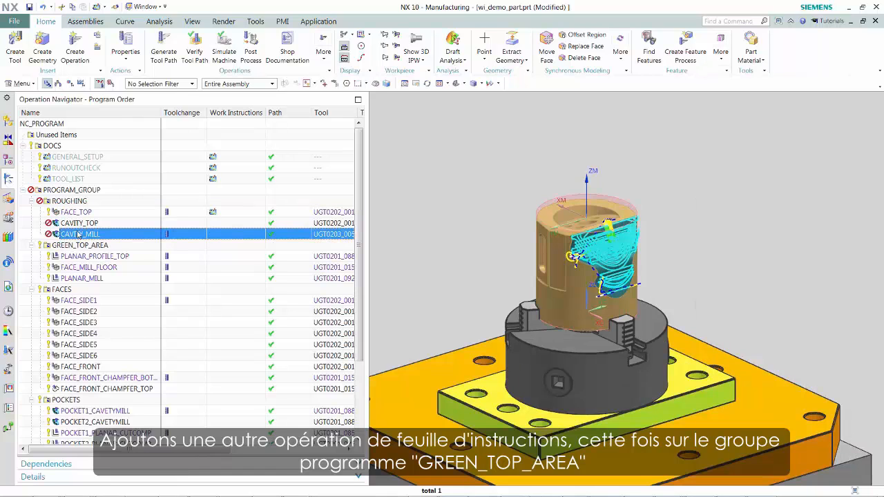
click(76, 280)
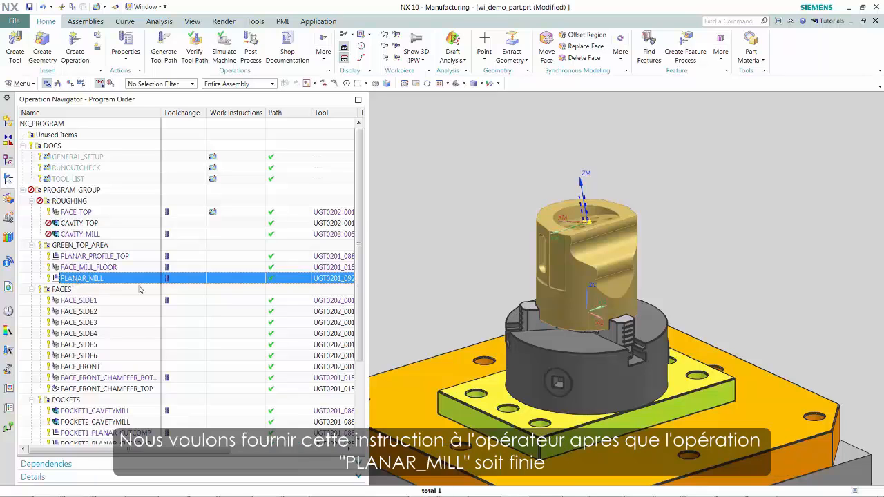
middle_drag(582, 264, 589, 340)
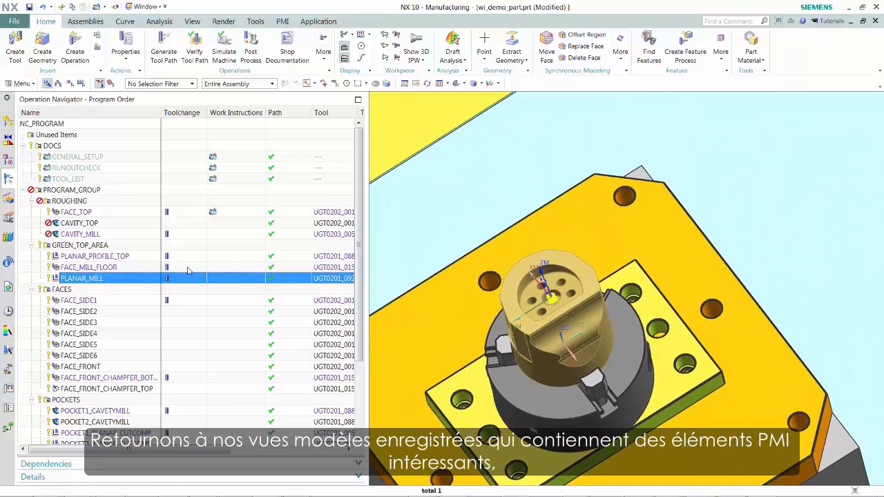
click(8, 160)
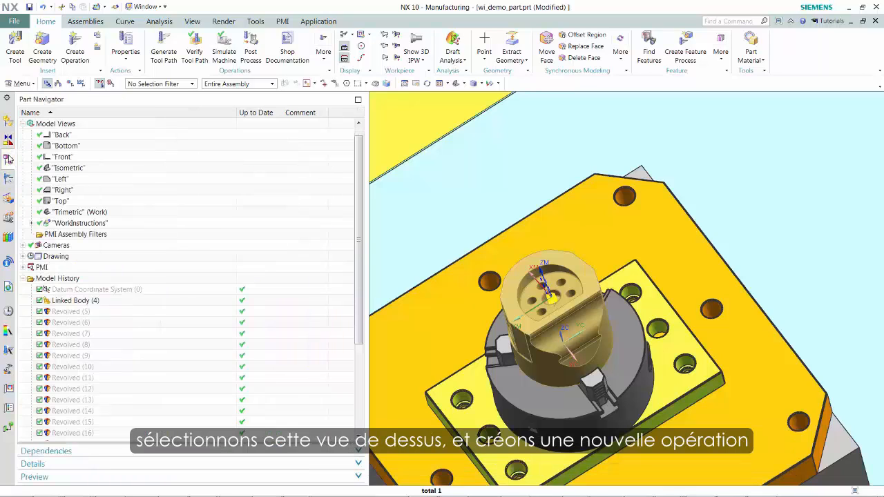
double_click(69, 226)
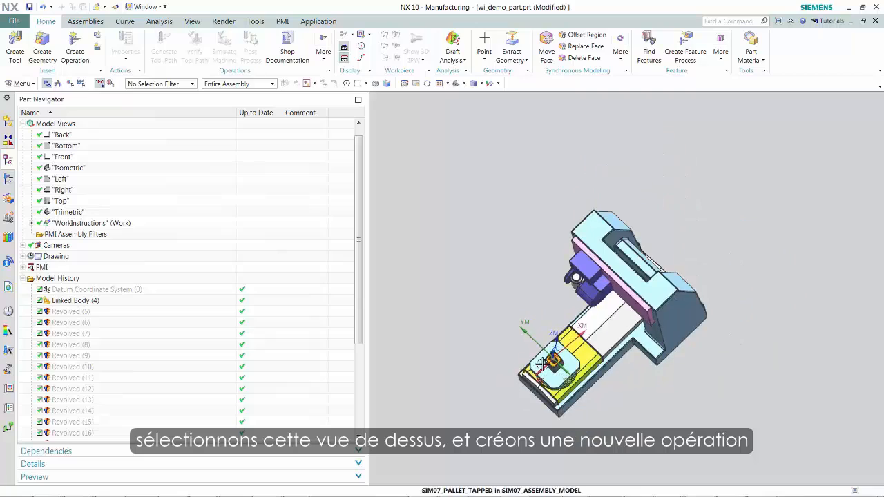
scroll(542, 364, up, 15)
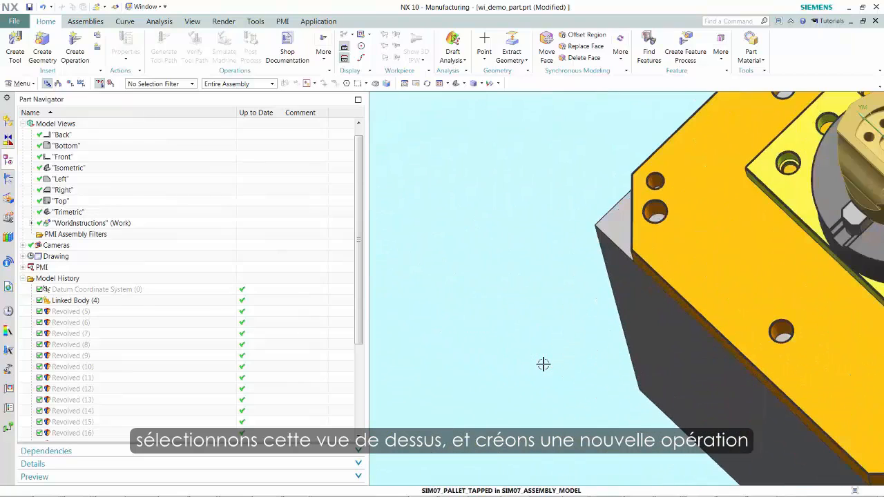
shift+middle_drag(770, 280, 564, 453)
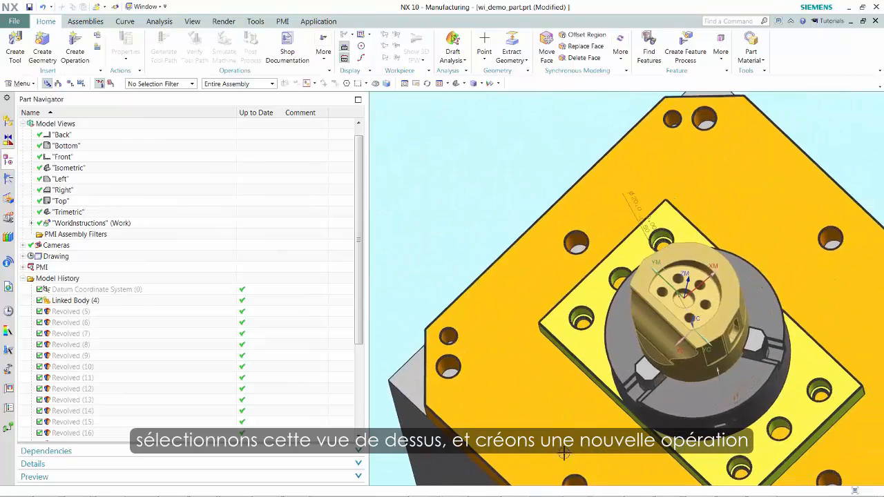
scroll(665, 380, up, 8)
scroll(663, 327, up, 3)
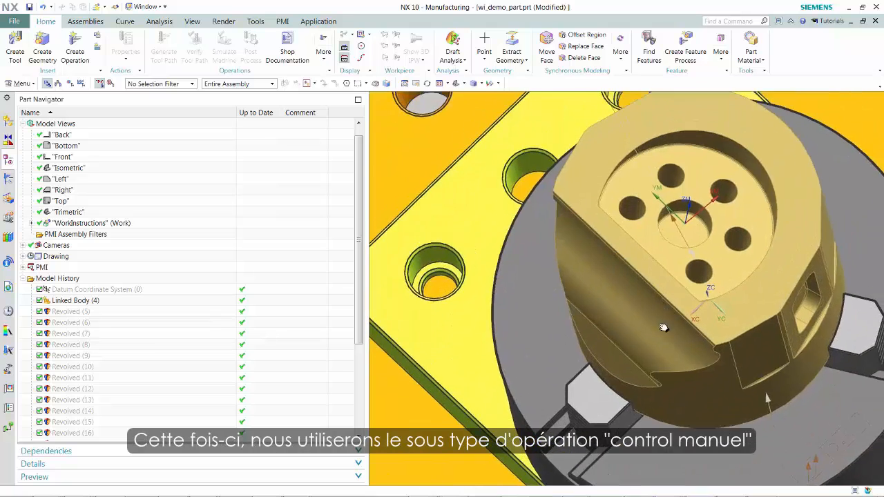
scroll(663, 327, down, 5)
scroll(599, 396, down, 2)
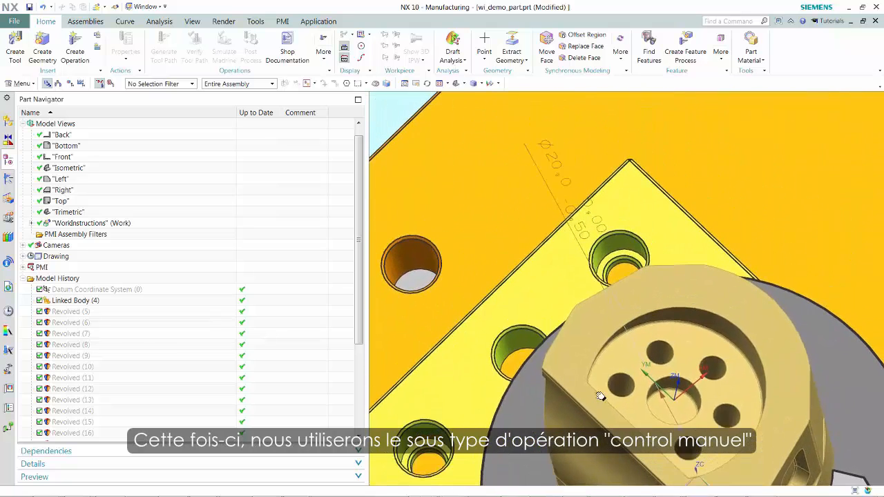
scroll(599, 395, up, 2)
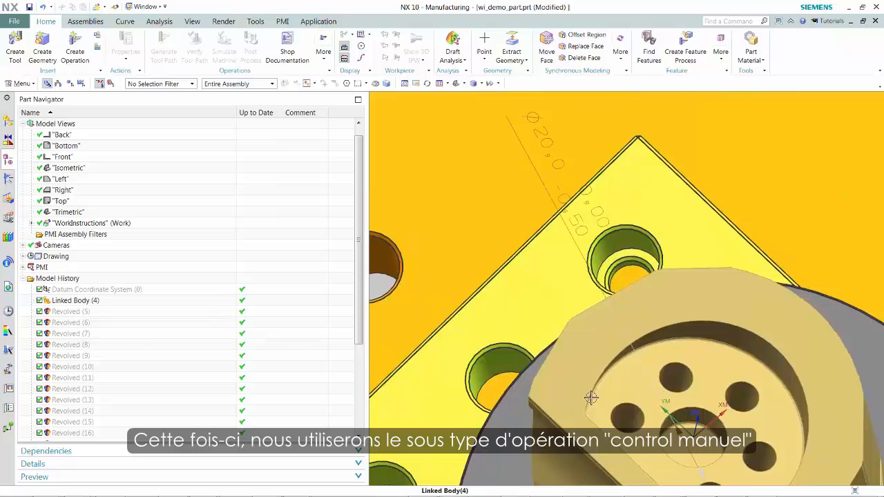
- Create a work_instruction operation of the manual control subtype named manual_inspection in the GREEN_TOP_AREA program group
click(8, 178)
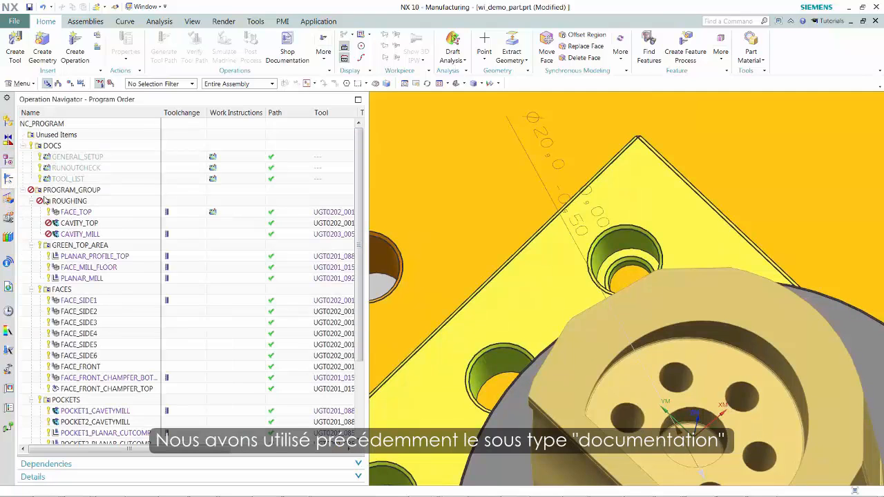
click(79, 277)
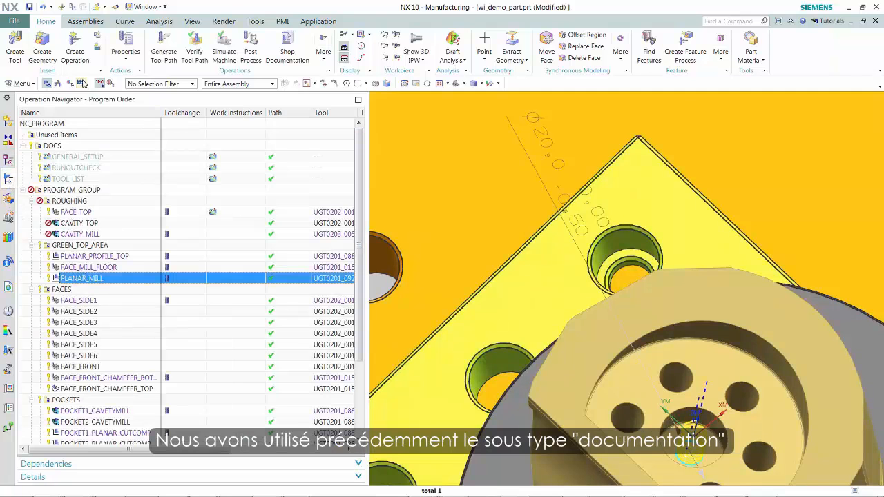
click(74, 46)
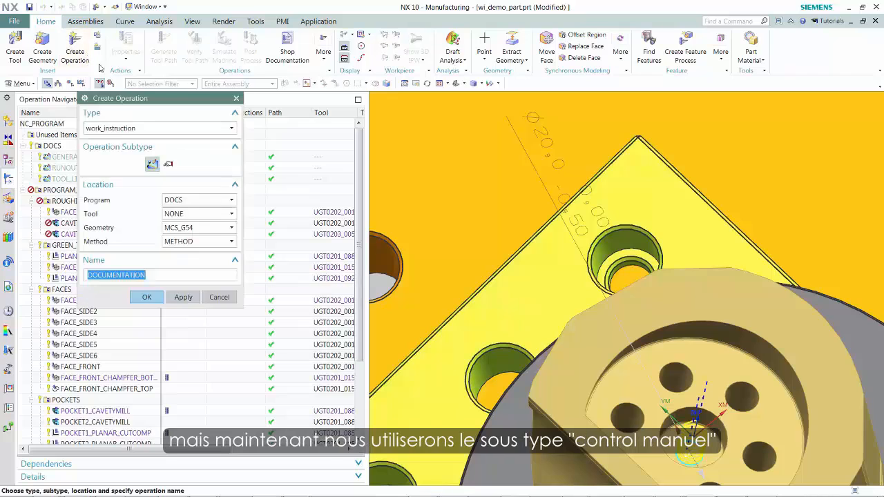
click(169, 163)
drag(181, 99, 313, 89)
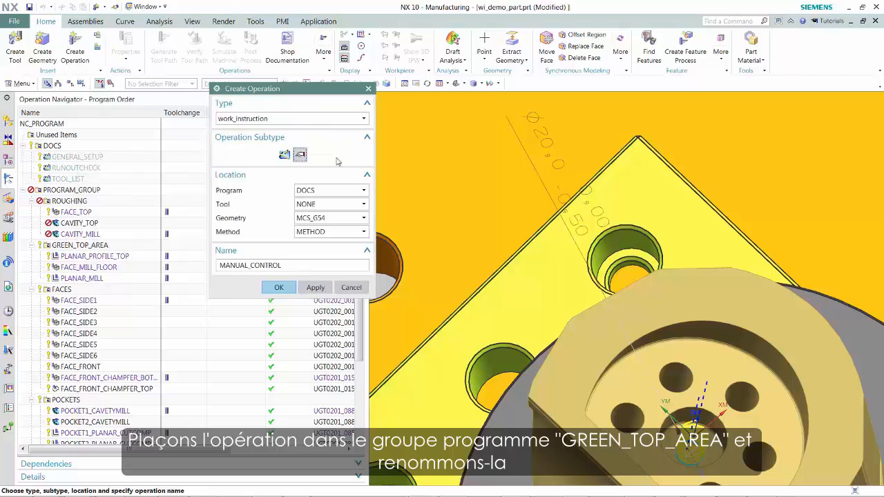
click(363, 191)
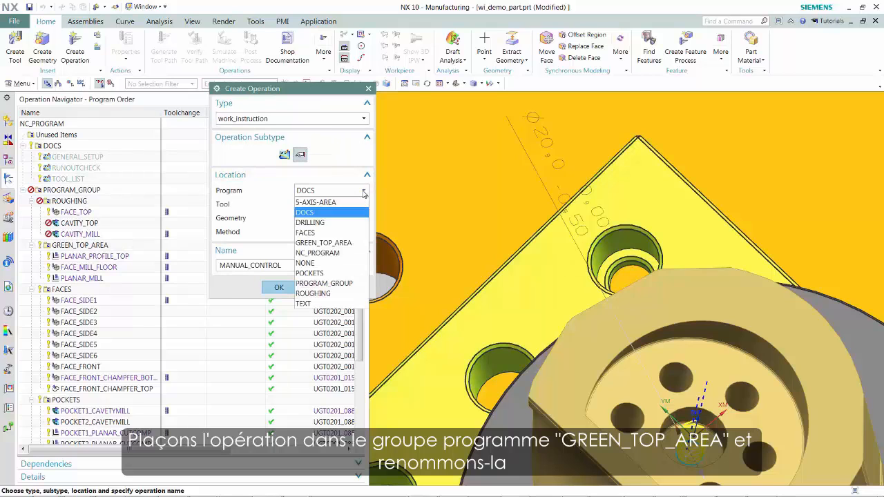
click(347, 243)
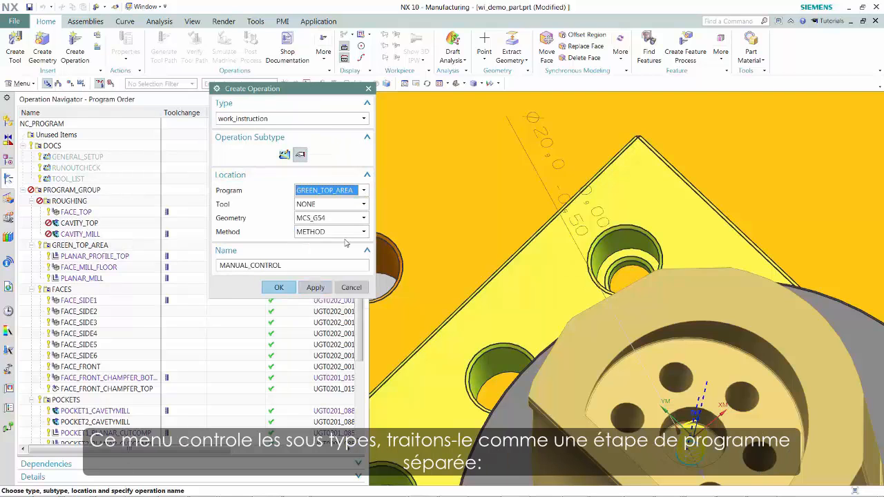
double_click(297, 266)
text(man)
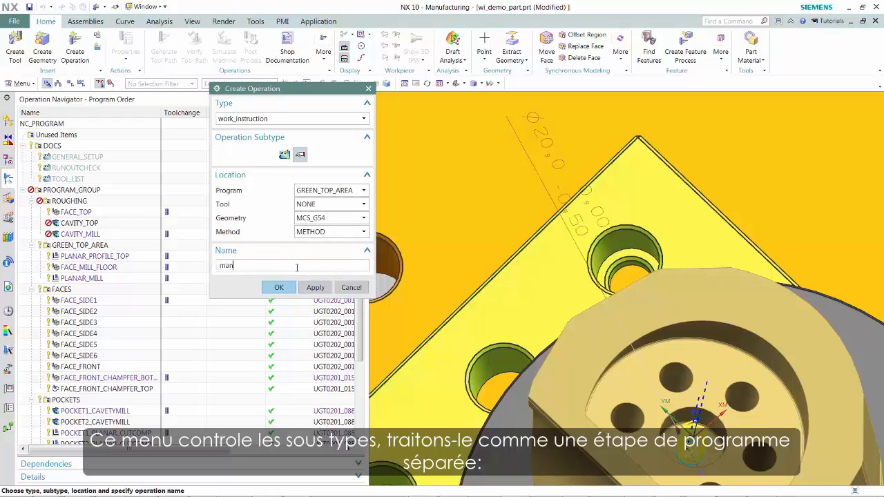
text(ual_inspection)
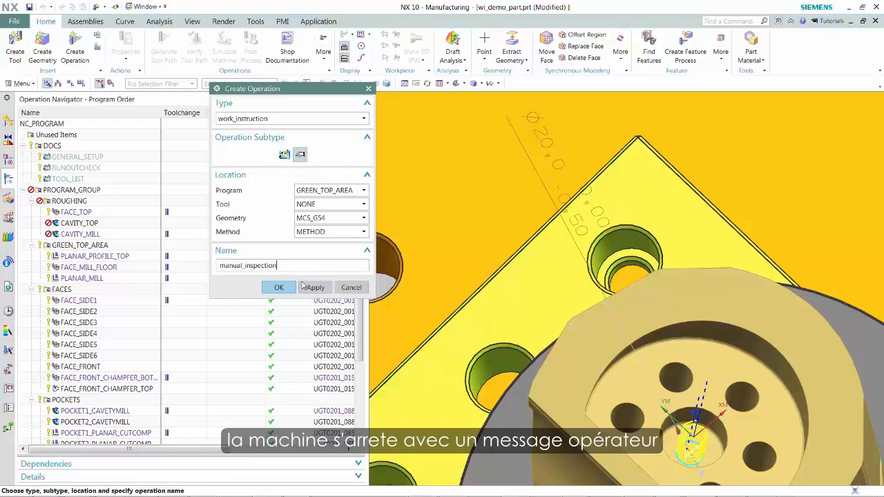
click(289, 292)
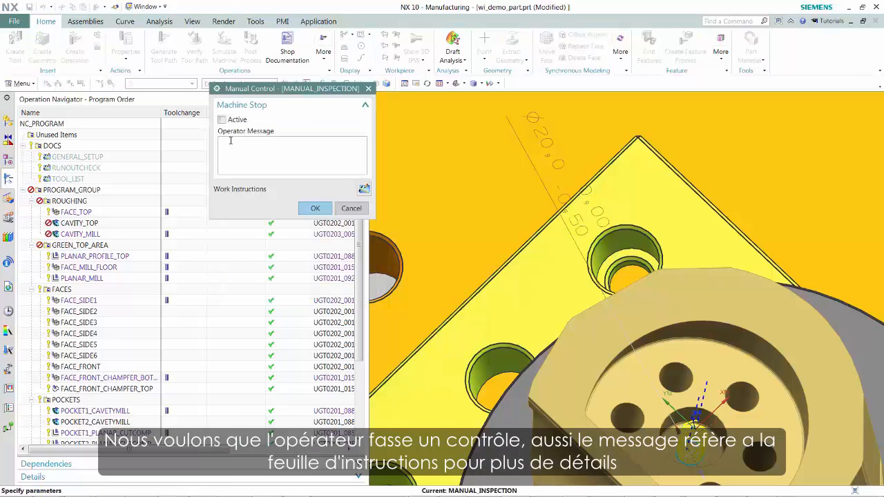
- Activate the machine stop with the operator message: refer to step "manual inspection" in the work instructions
click(223, 120)
click(239, 150)
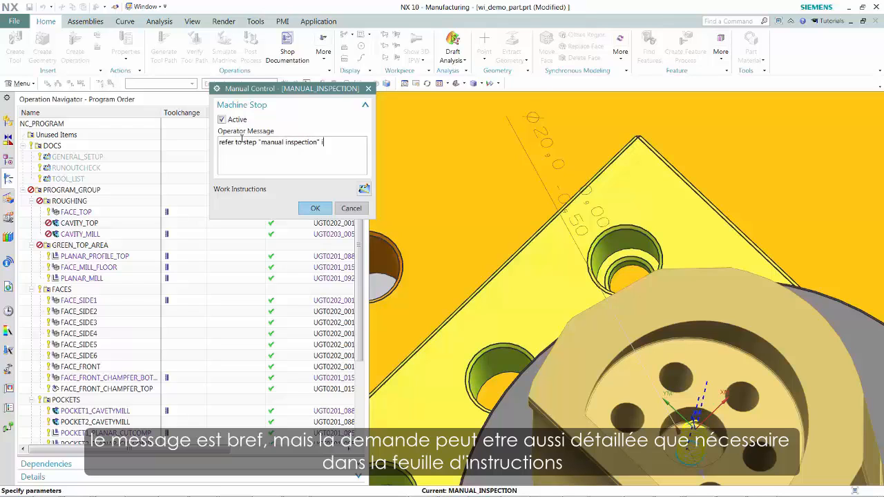
text(rk ins)
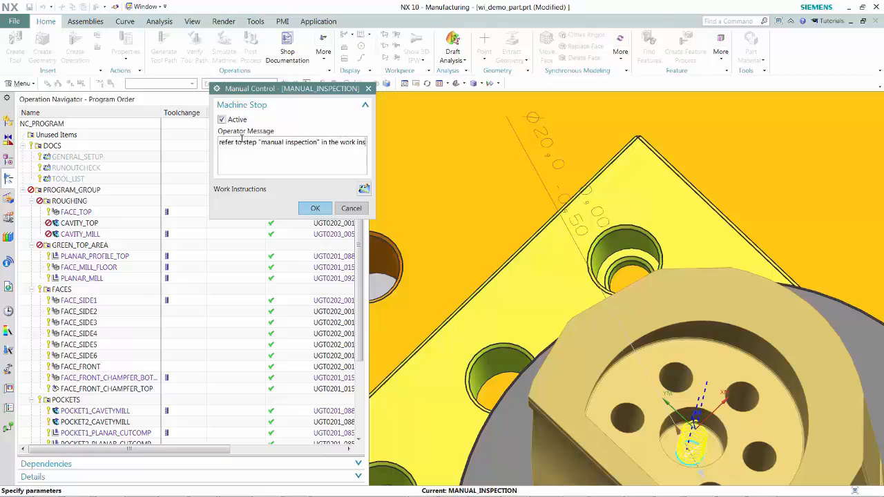
text(truct)
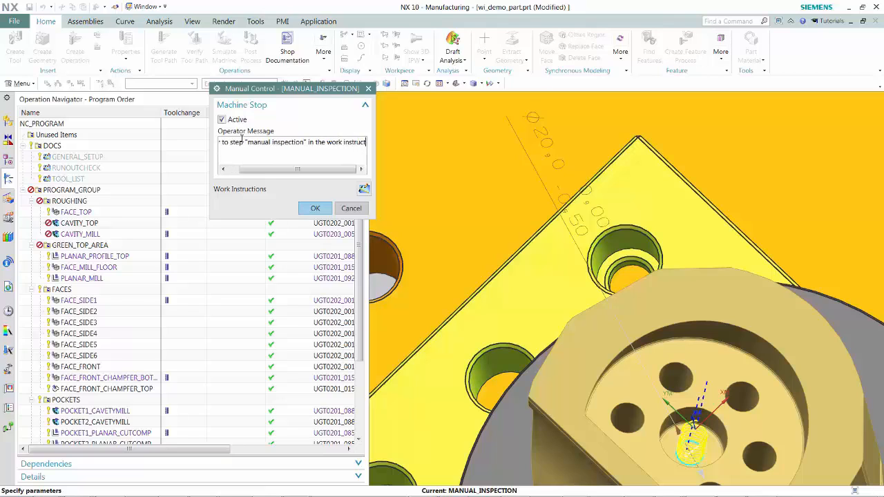
text(ions)
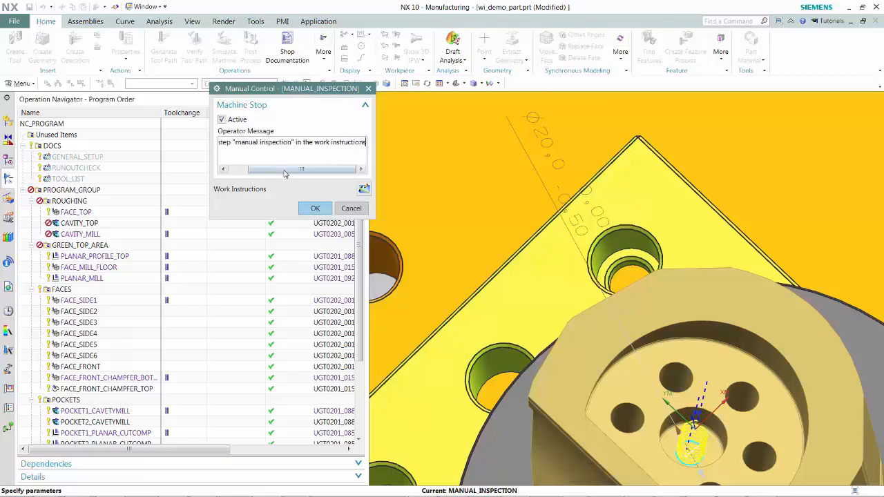
- Author work instructions for the manual inspection operation with the Setup Instructions format, capturing the current view for the sheet's product view element
click(362, 190)
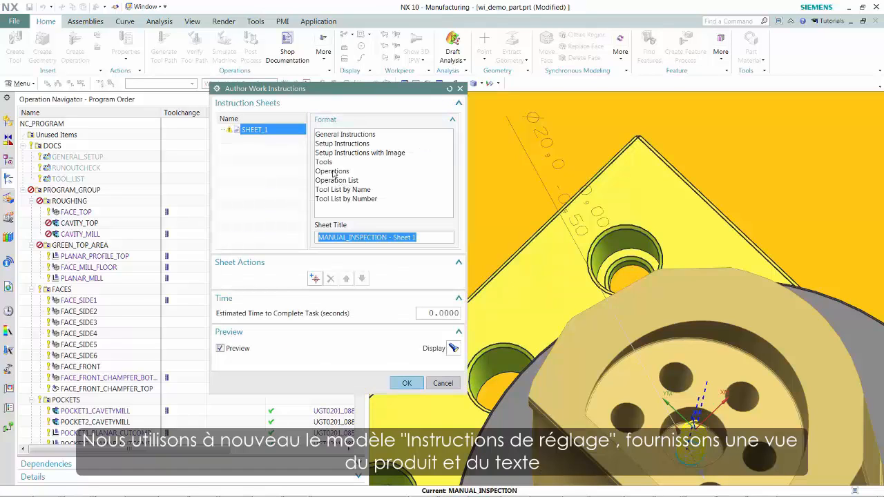
click(333, 146)
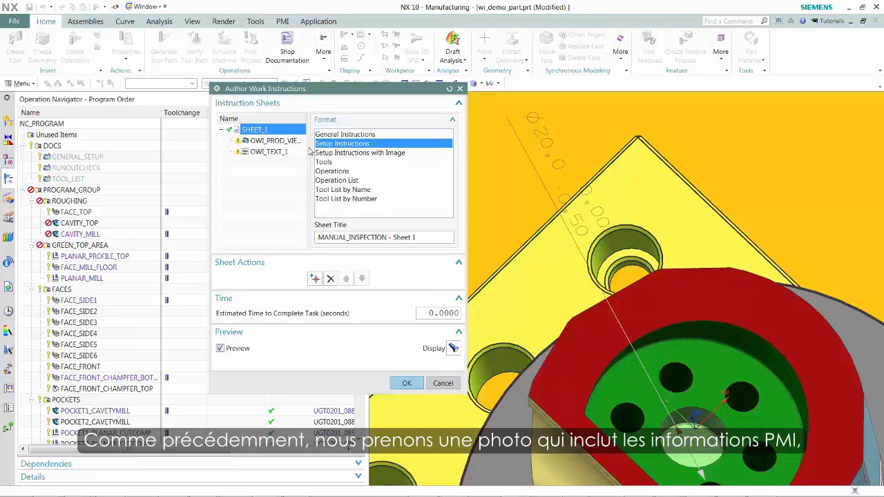
click(275, 142)
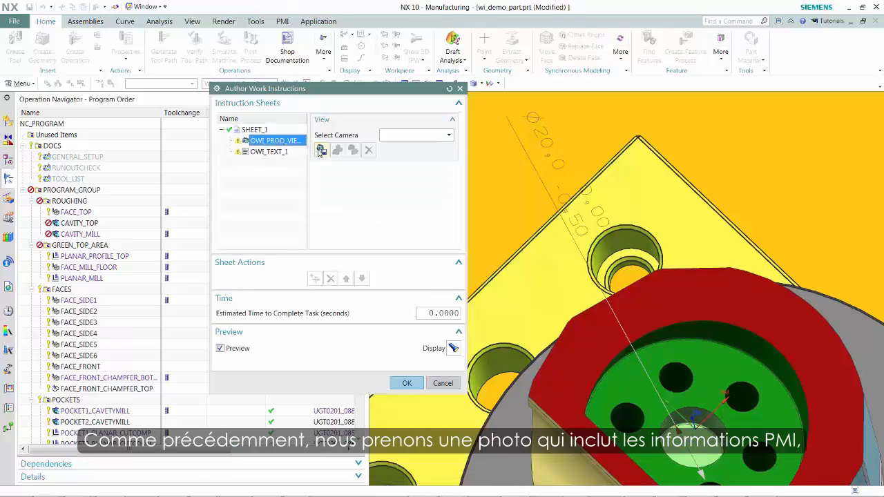
click(321, 150)
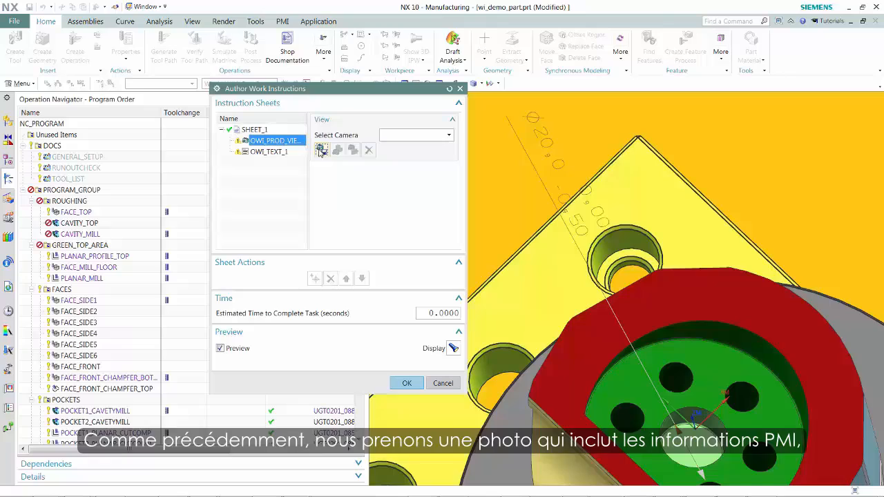
- Enter the instruction "Measure indicated hole with calipers to verify diameter" in the sheet's OWI_TEXT_1 element, widening the dialog to fit
click(275, 152)
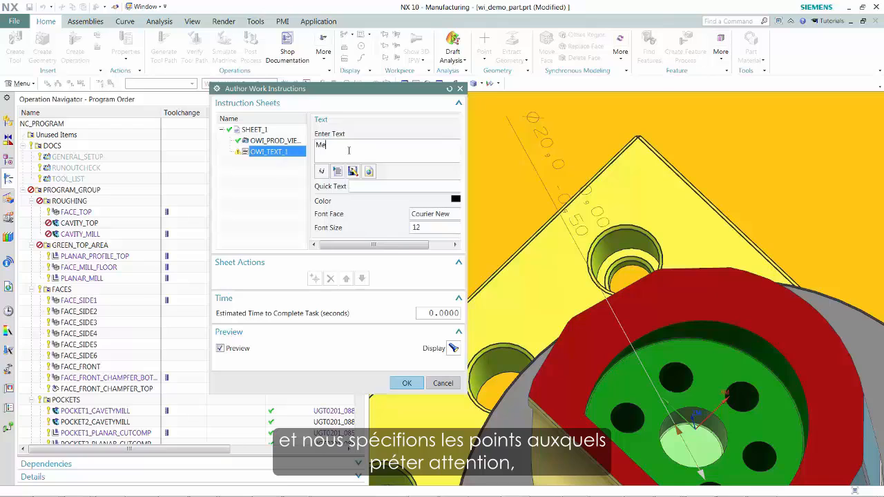
text(Measur)
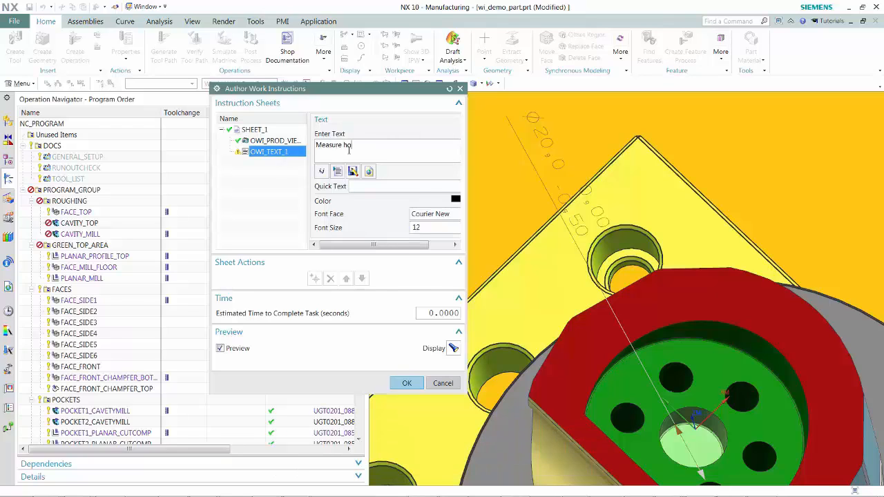
text(e in)
text(dicated hole with calipers)
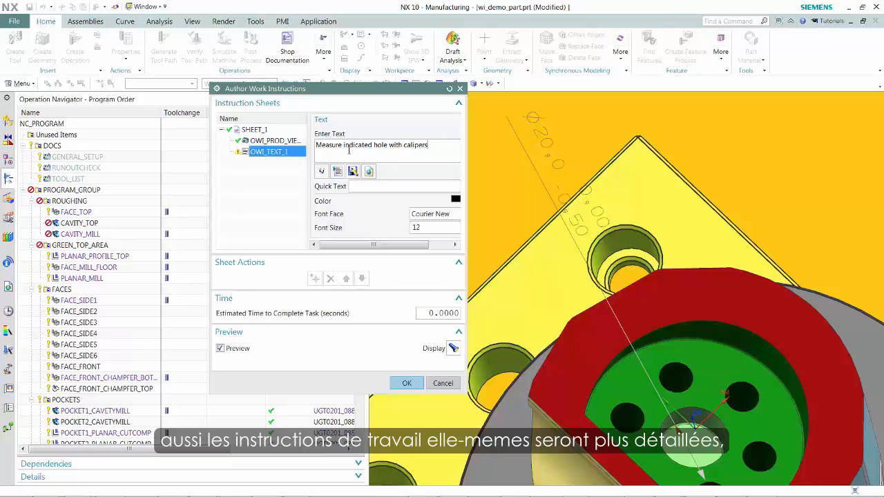
text( to verify d)
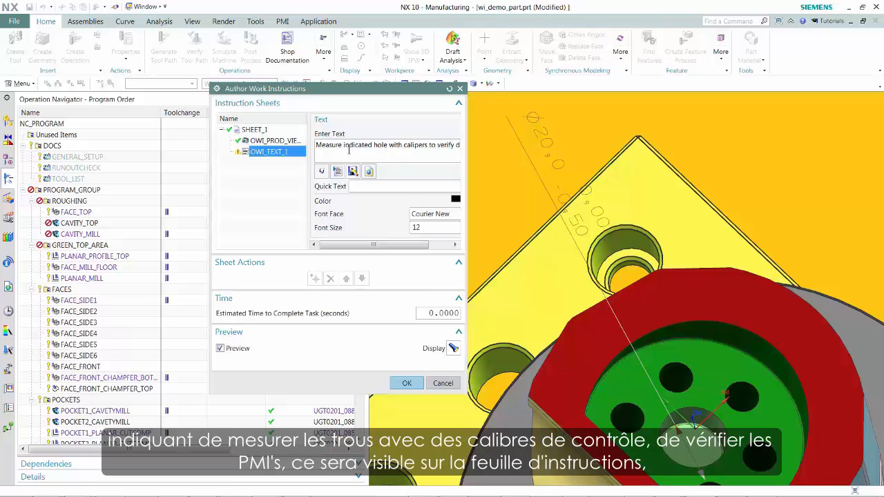
text(i)
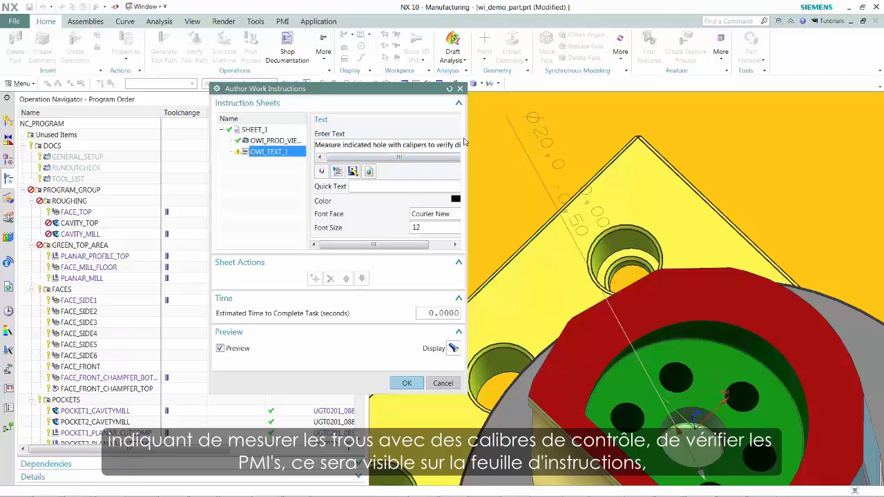
drag(465, 142, 526, 141)
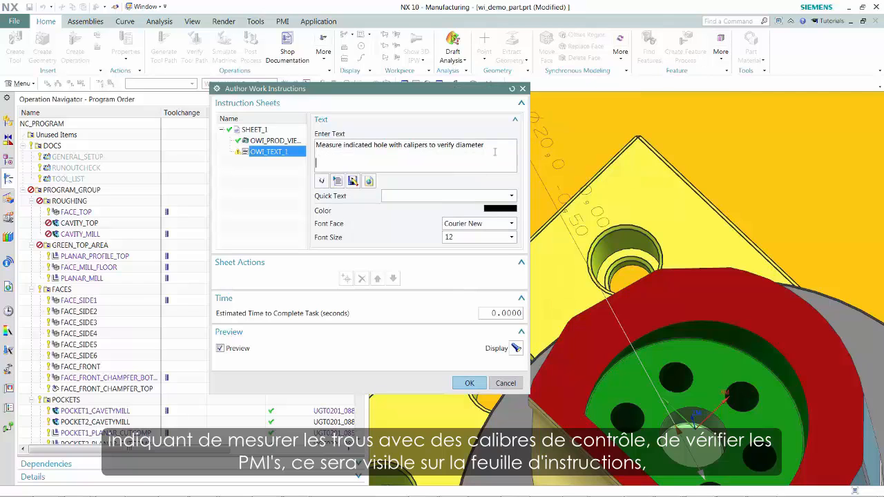
- Add a separate line to the instruction text reading "For general instructions on measurement technique see this"
text(For general)
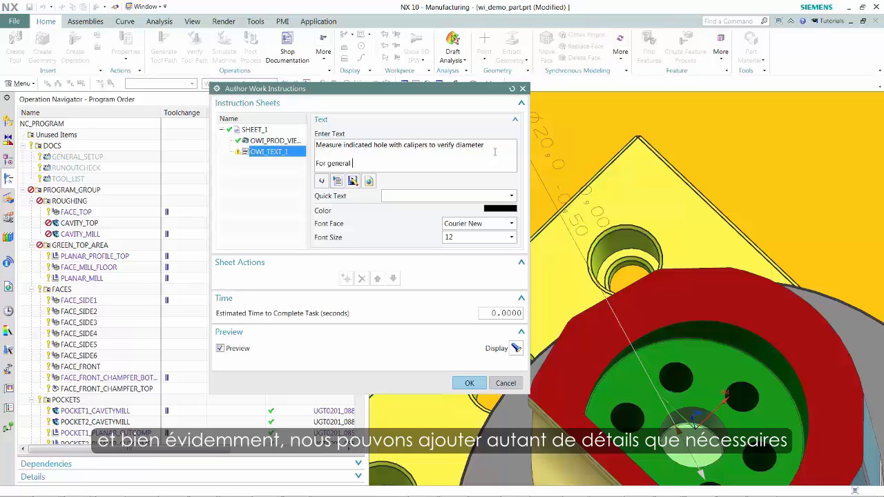
text( instructions on measurement tec)
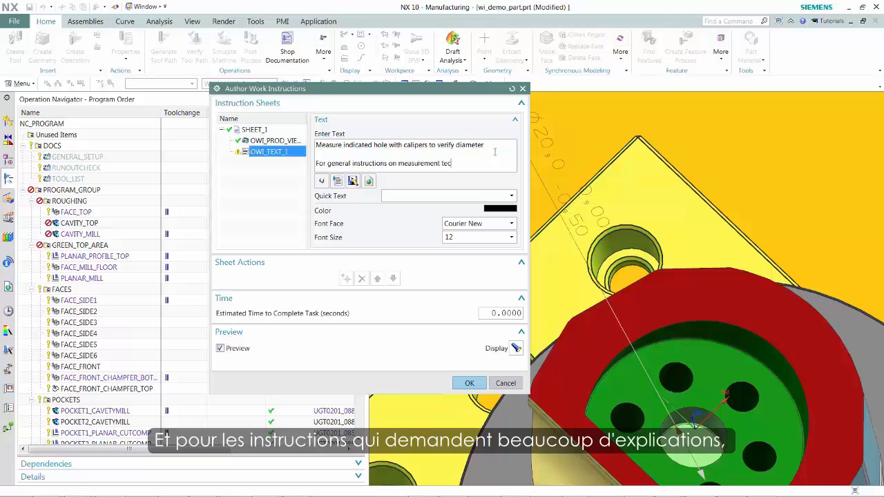
text(ique see this)
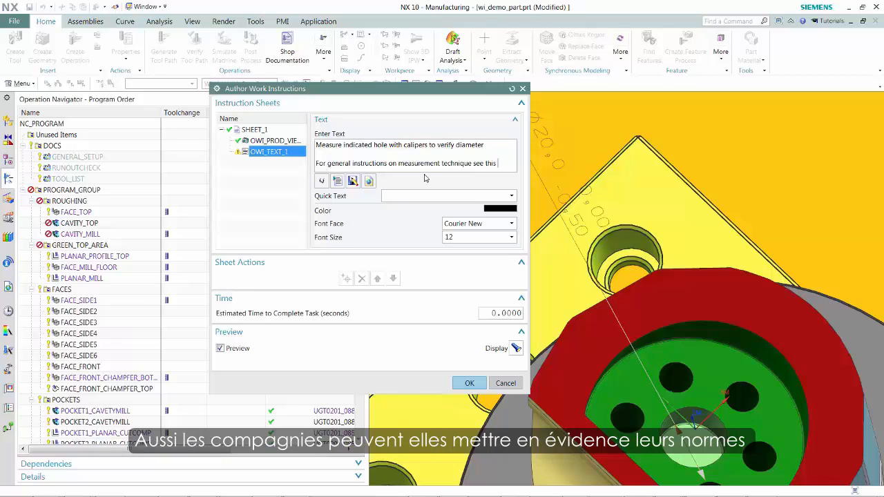
- Insert a hyperlink named link with the address mycompany.com/metrology at the end of the instruction text
click(368, 180)
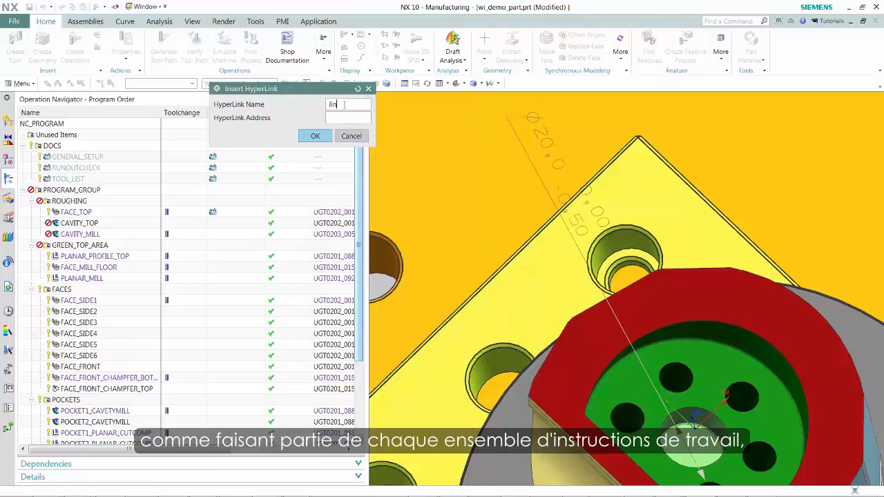
text(mycompany.)
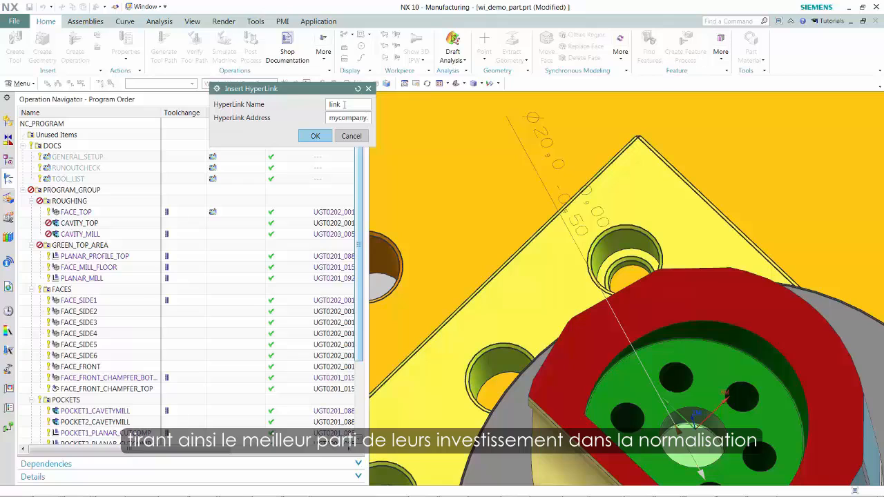
text(com/metro)
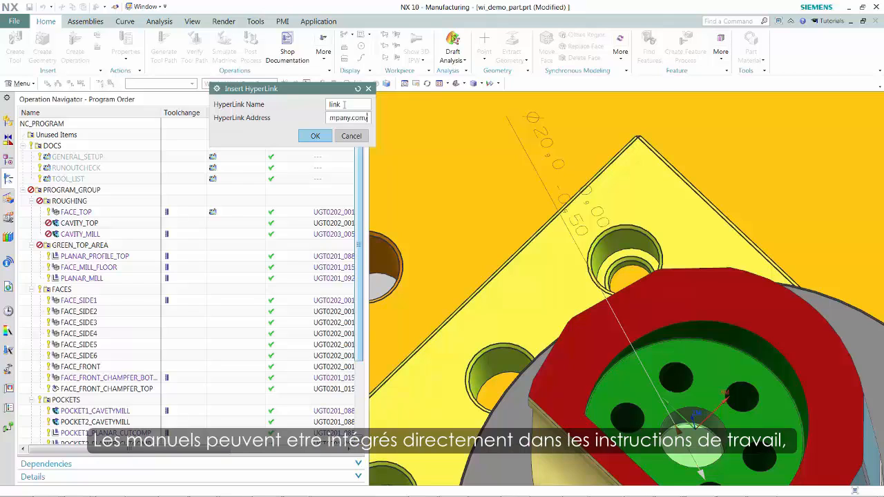
text(logy)
click(321, 136)
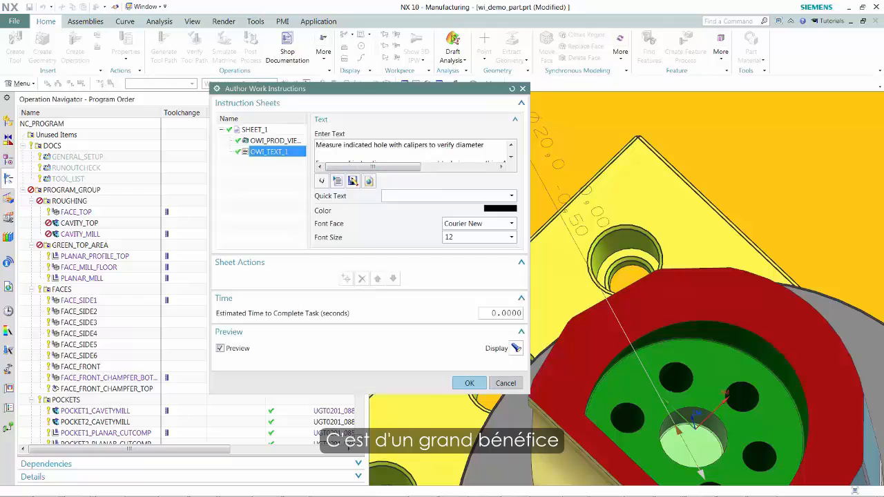
- Preview the setup sheet in the browser, and accept the work instructions and the manual inspection operation
drag(883, 34, 426, 89)
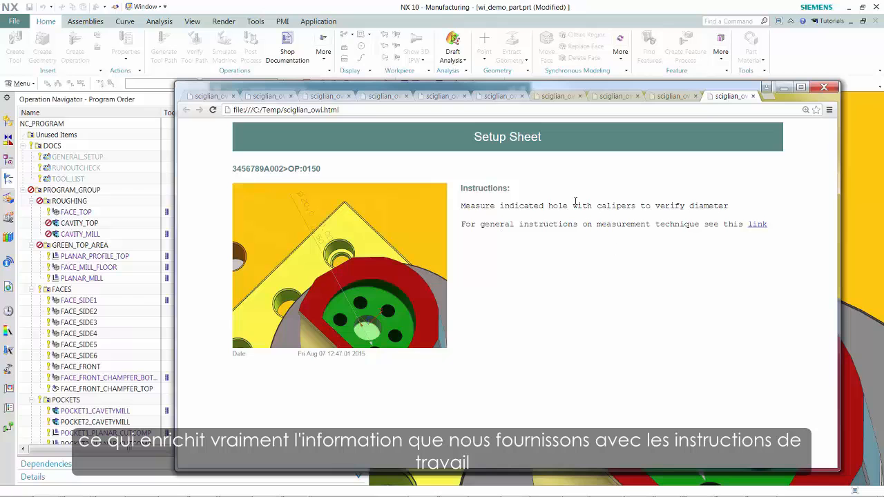
drag(511, 88, 883, 32)
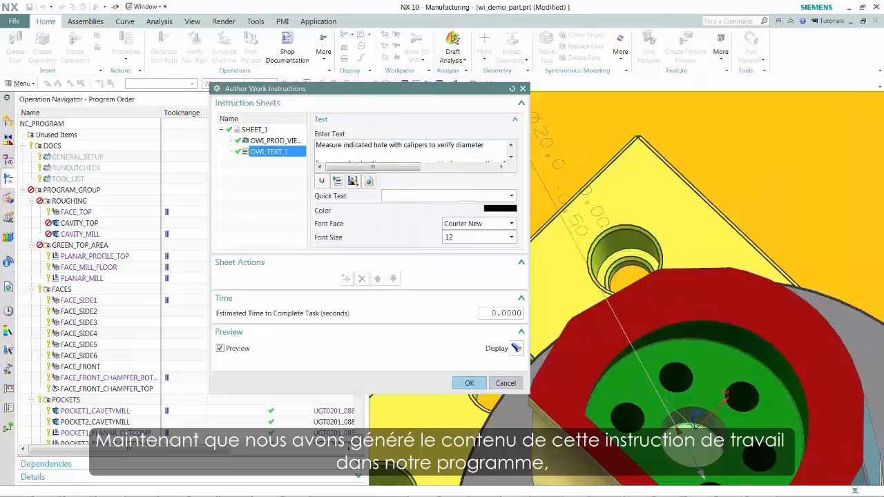
click(469, 383)
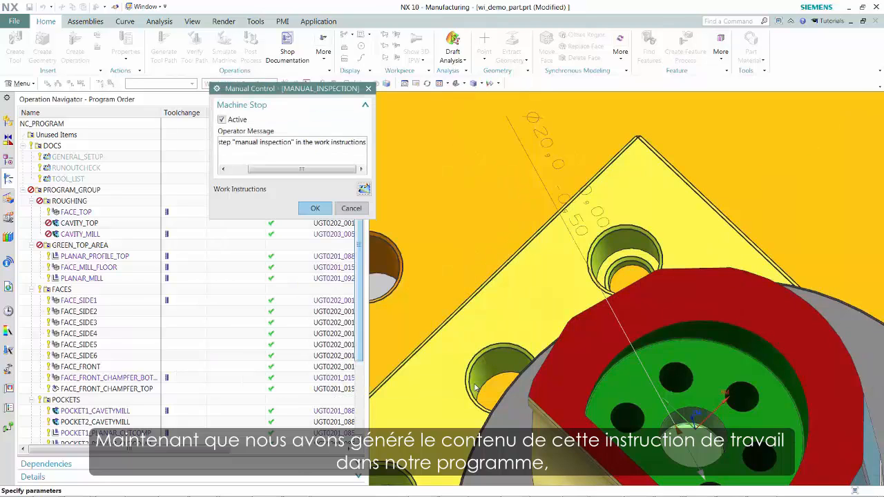
click(314, 208)
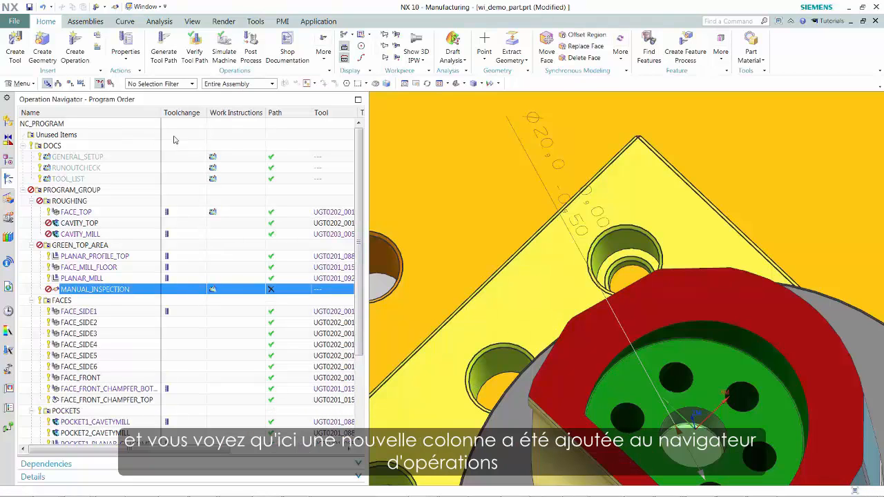
- Filter the Operation Navigator to operations that have work instructions, and turn the filter off again
right_click(142, 113)
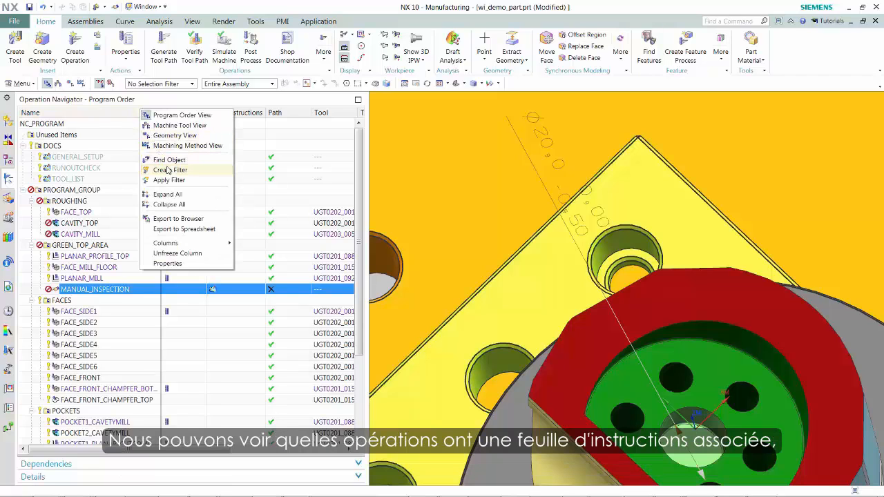
click(168, 169)
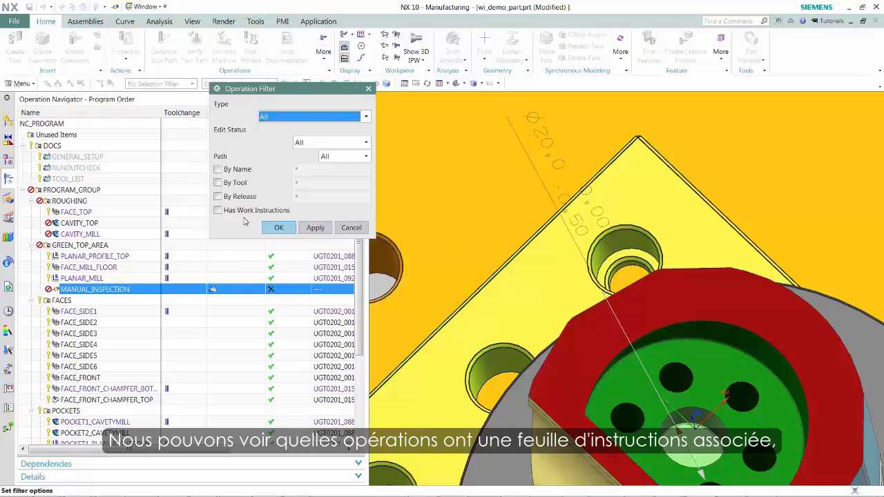
click(218, 210)
click(268, 228)
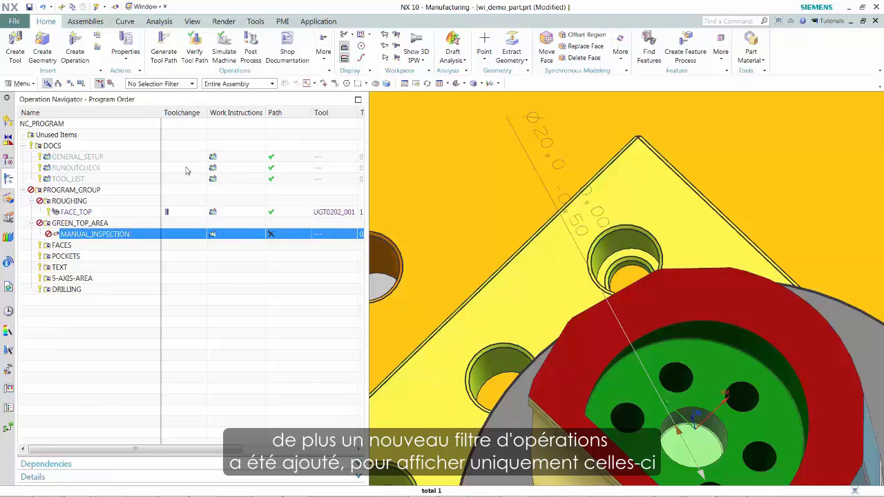
right_click(175, 114)
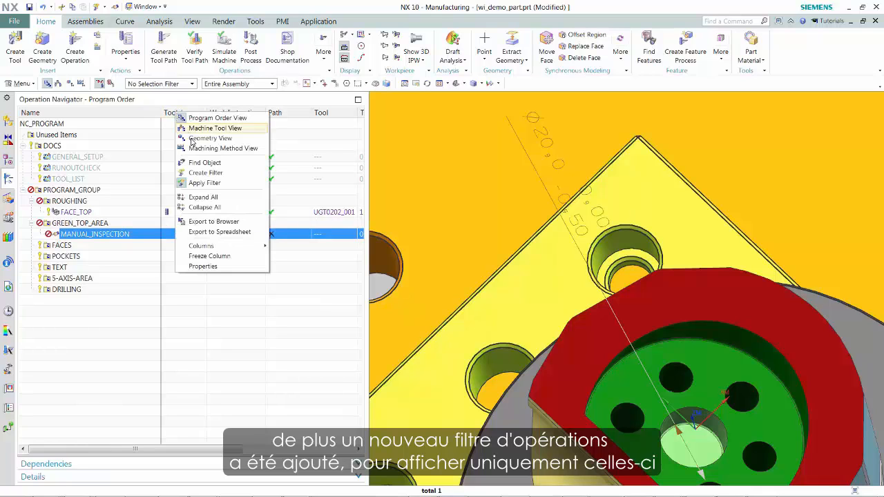
click(198, 181)
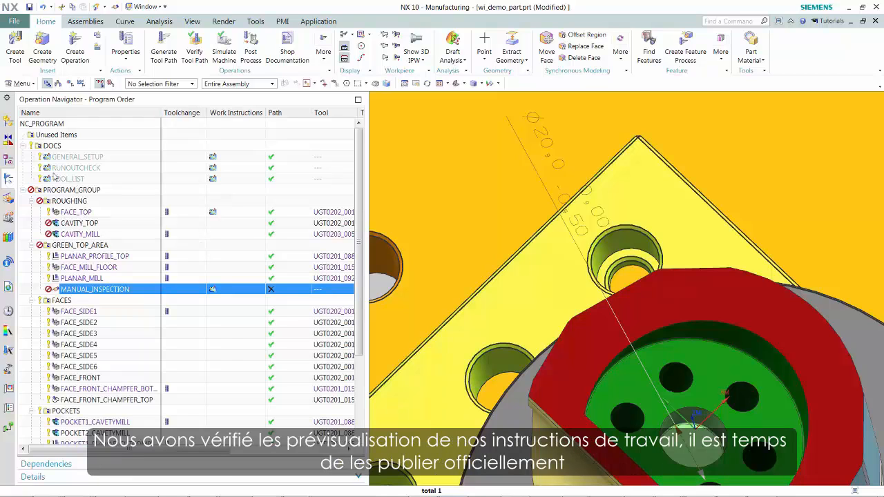
- Publish the work instructions of the entire NC_PROGRAM as a PDF with the file name C:\Temp\129
click(58, 125)
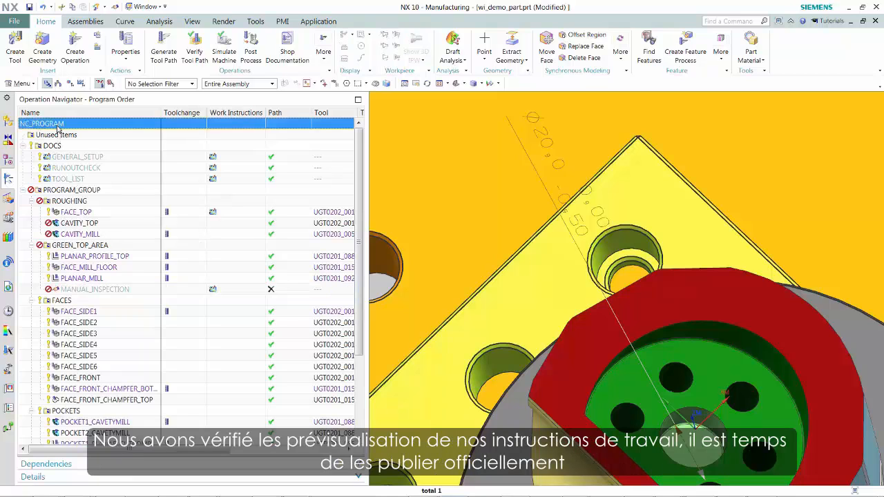
right_click(59, 130)
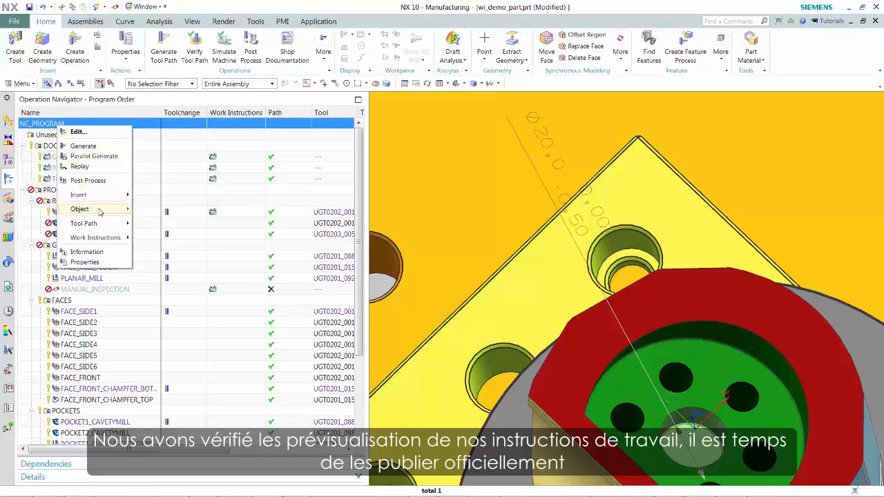
mouse_move(107, 238)
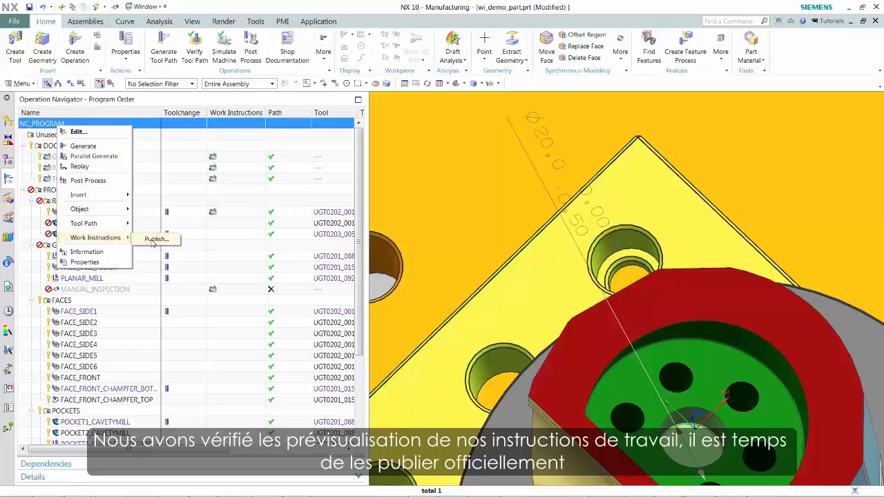
click(155, 239)
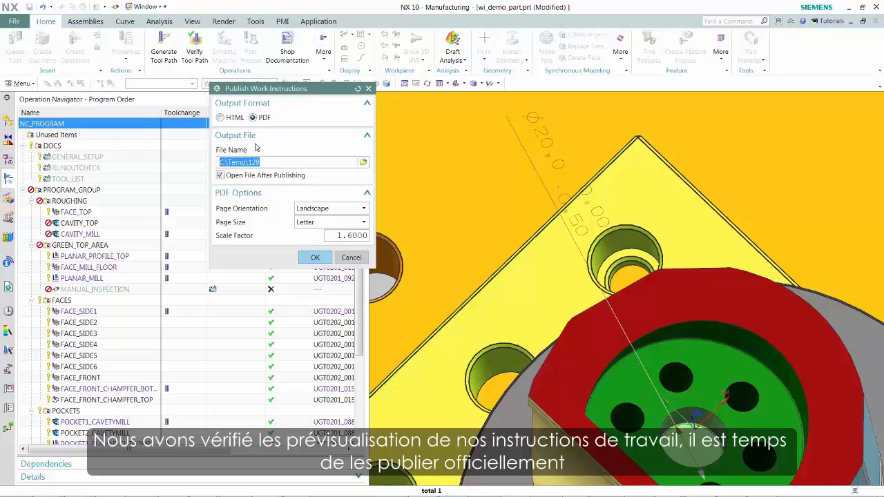
click(270, 163)
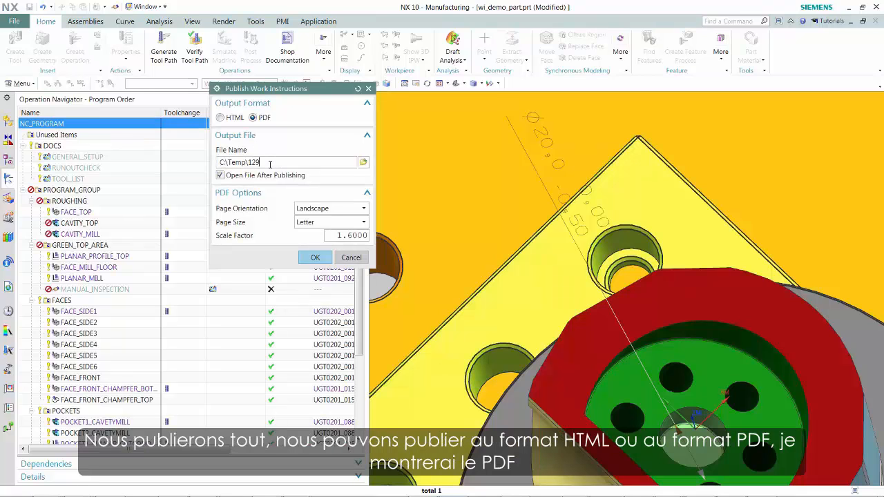
click(321, 263)
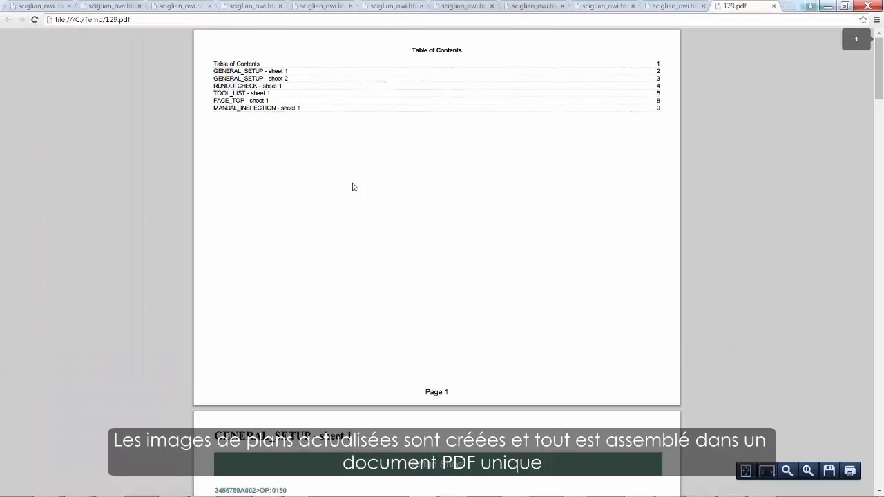
- Jump from the published PDF's table of contents to the RUNOUTCHECK sheet and review the pages through to the MANUAL_INSPECTION sheet
click(241, 87)
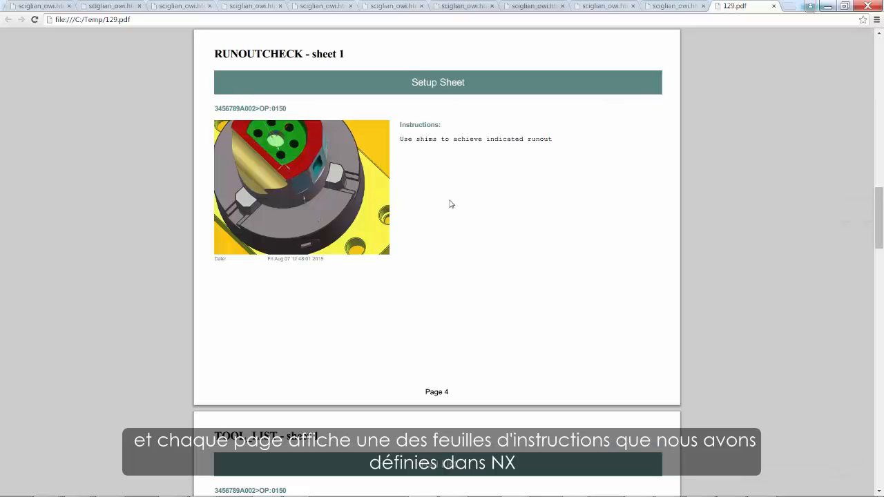
scroll(445, 203, down, 2)
scroll(445, 203, down, 2)
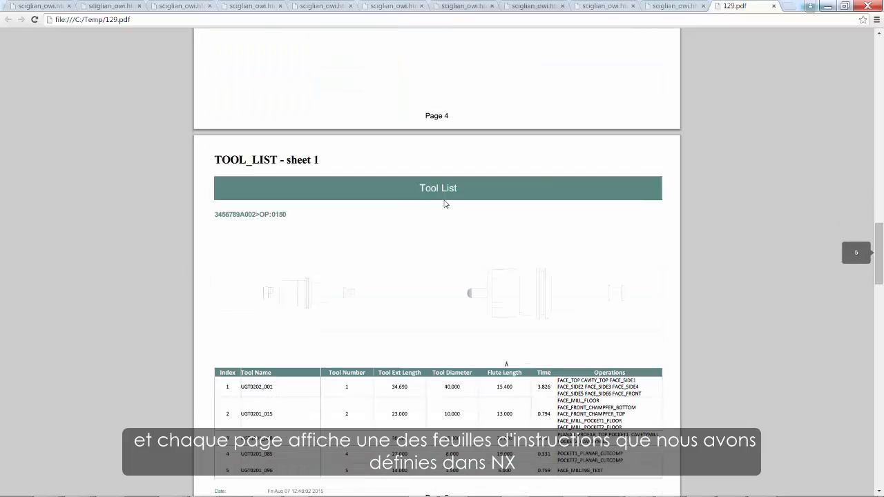
scroll(445, 204, down, 7)
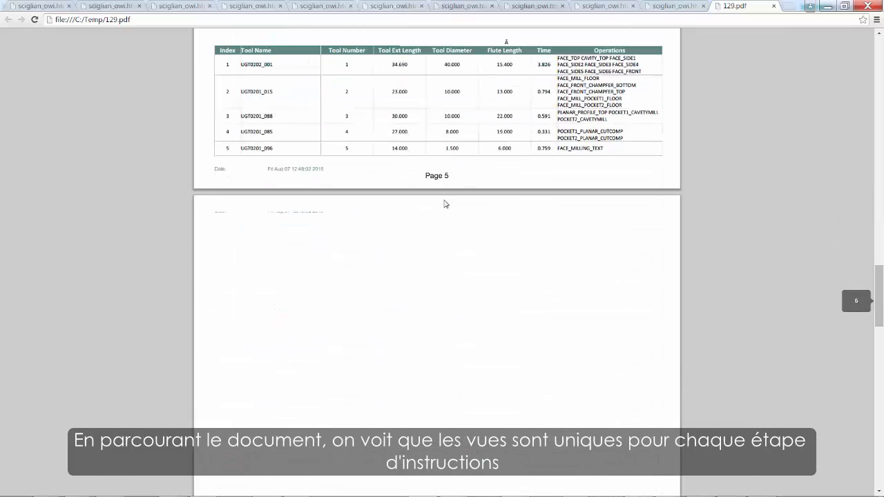
scroll(446, 204, down, 7)
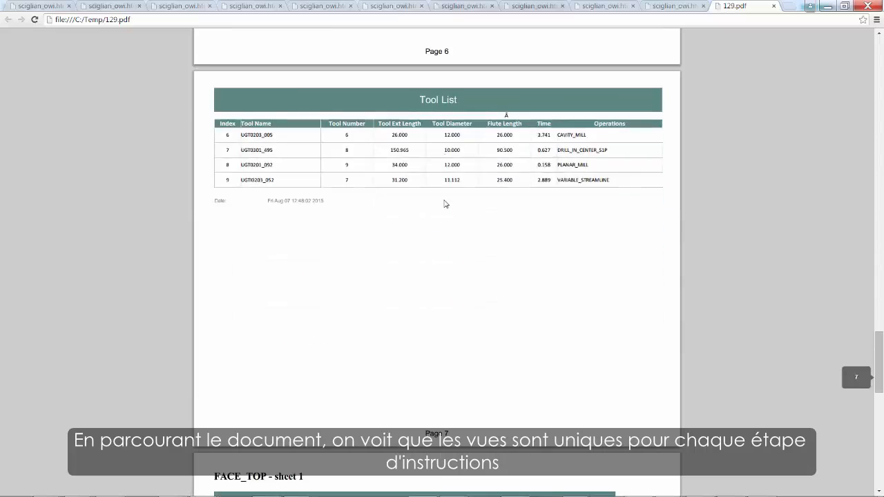
scroll(446, 204, down, 3)
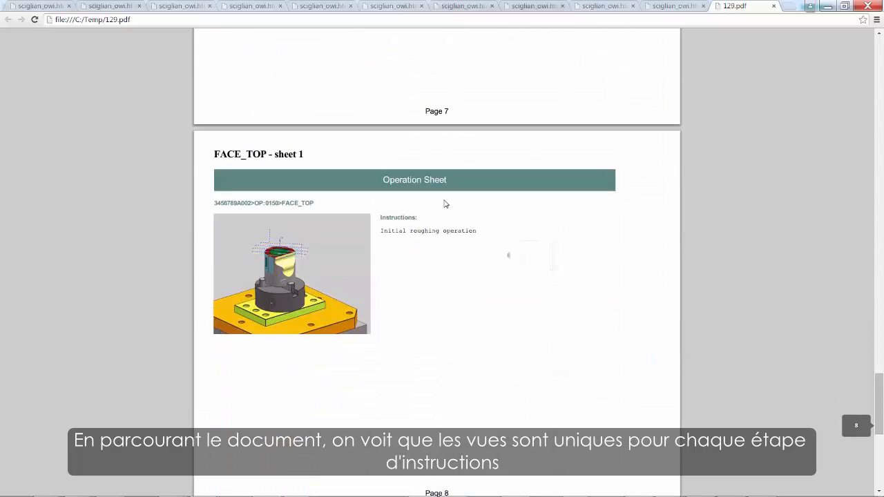
scroll(446, 204, down, 4)
scroll(445, 204, down, 2)
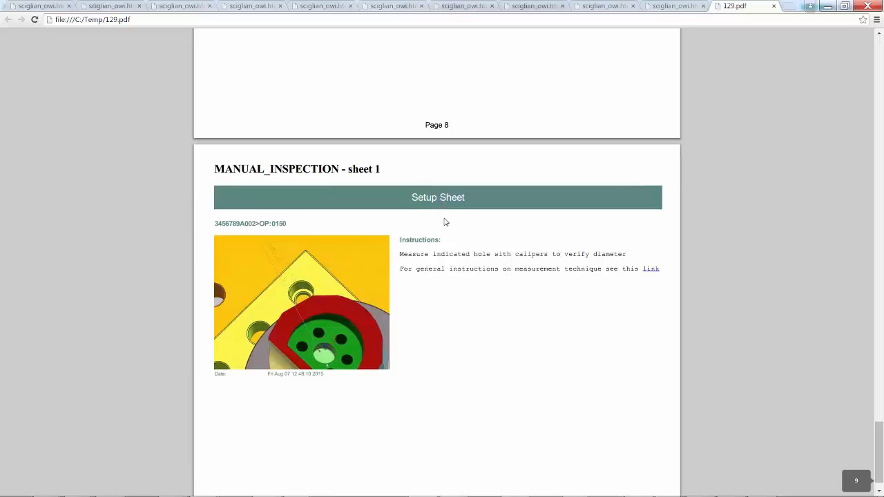
- Finish reviewing the MANUAL_INSPECTION sheet, switch back to NX and display the tool path of the FACE_TOP operation
scroll(471, 243, down, 1)
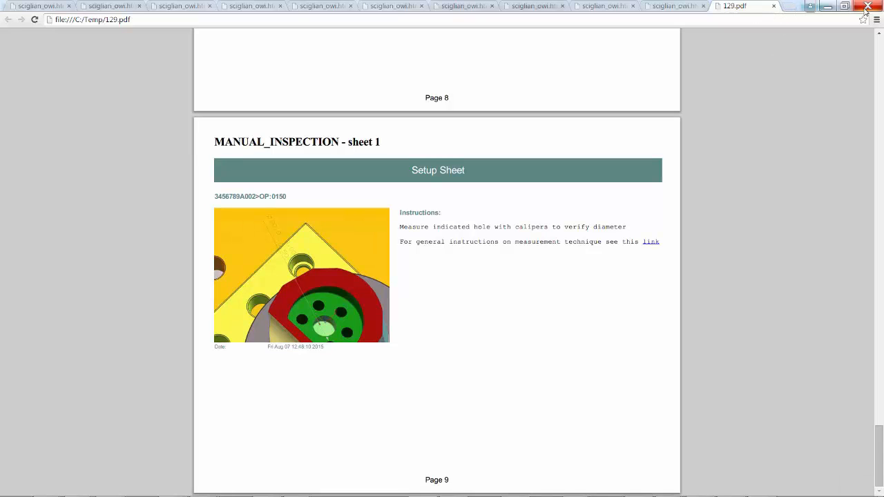
click(827, 7)
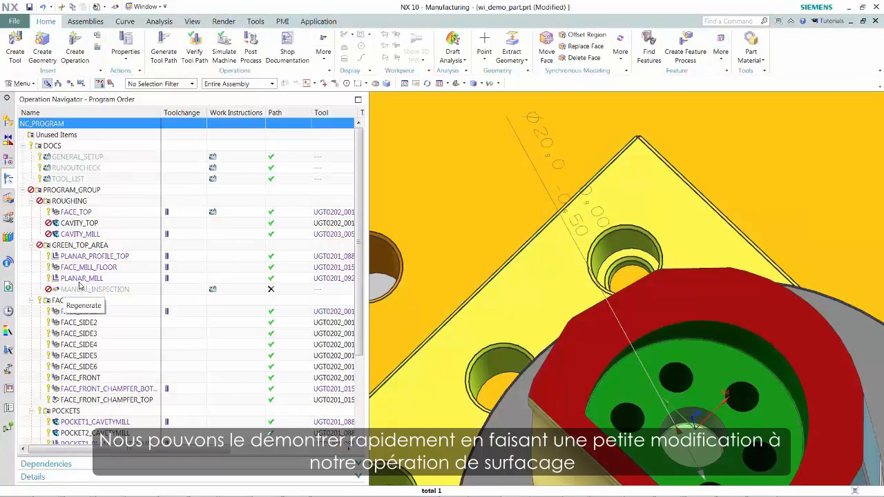
click(70, 214)
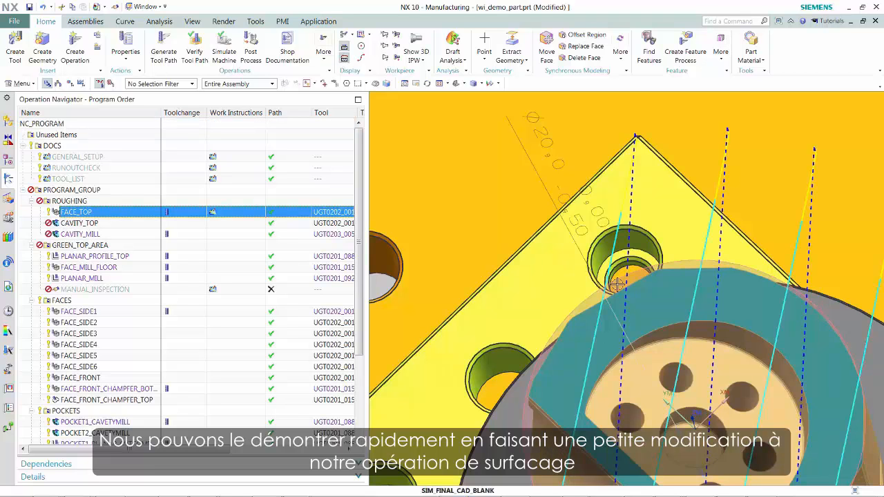
scroll(614, 272, up, 1)
scroll(618, 284, down, 4)
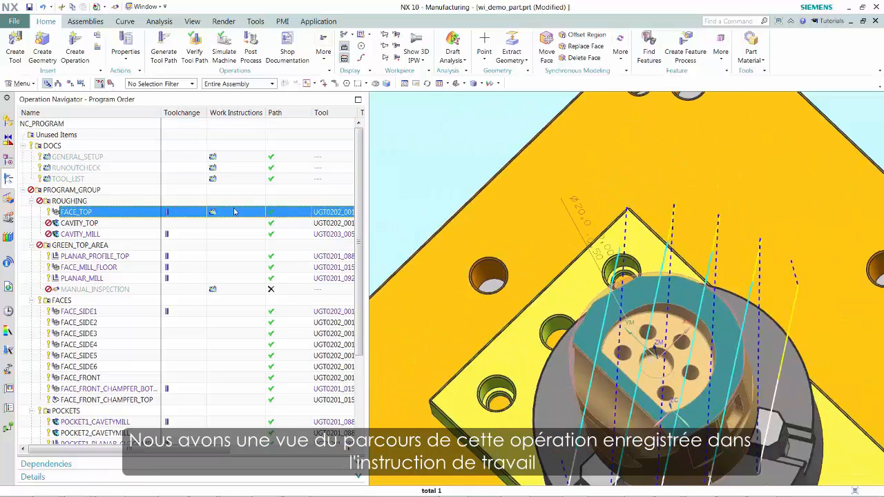
- Set FACE_TOP's stepover to 25 percent of the tool's flat diameter, regenerate its tool path and accept the operation
double_click(62, 214)
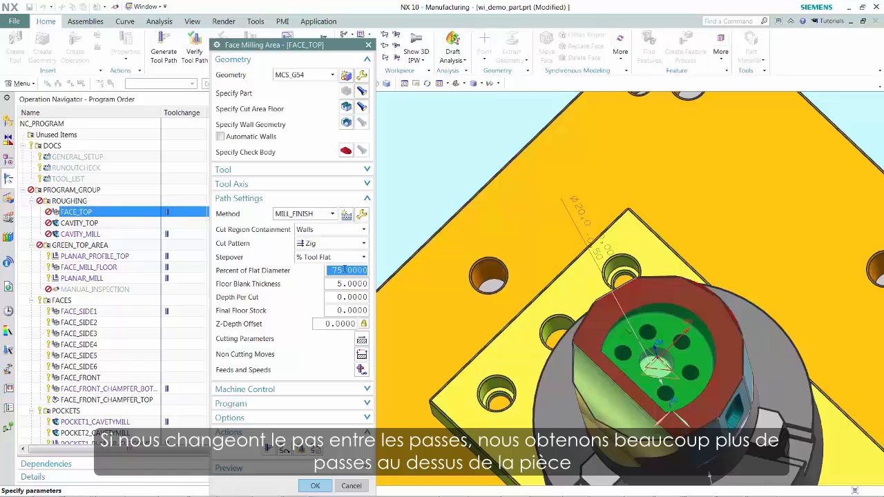
text(2)
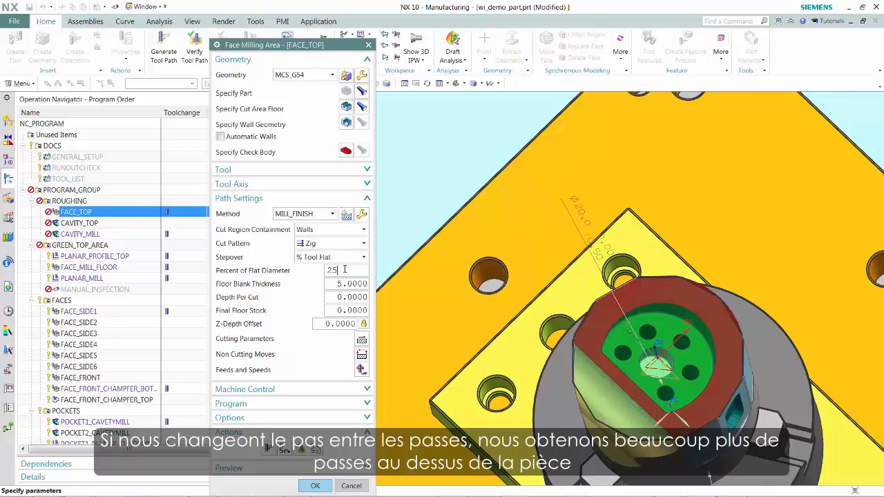
text(5)
key(Tab)
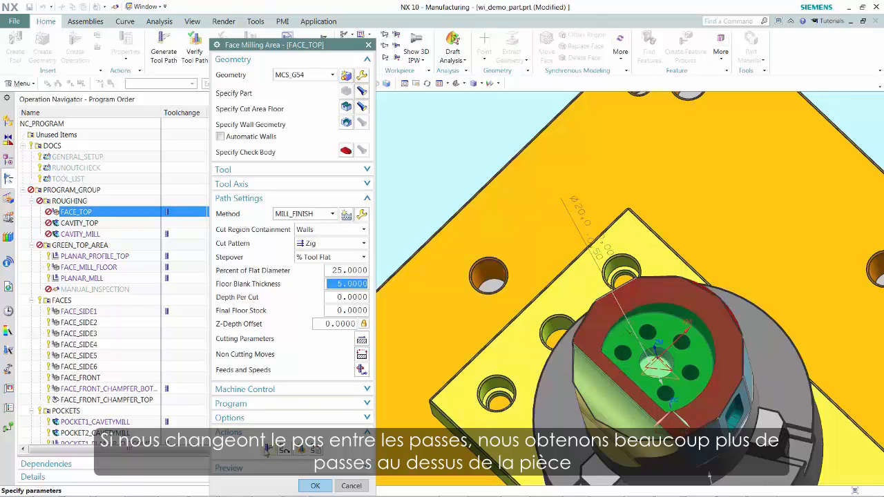
click(266, 451)
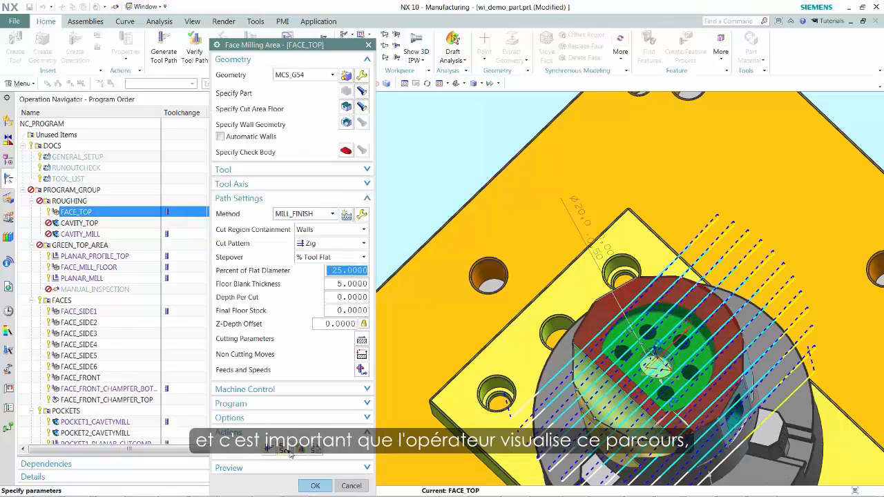
click(315, 485)
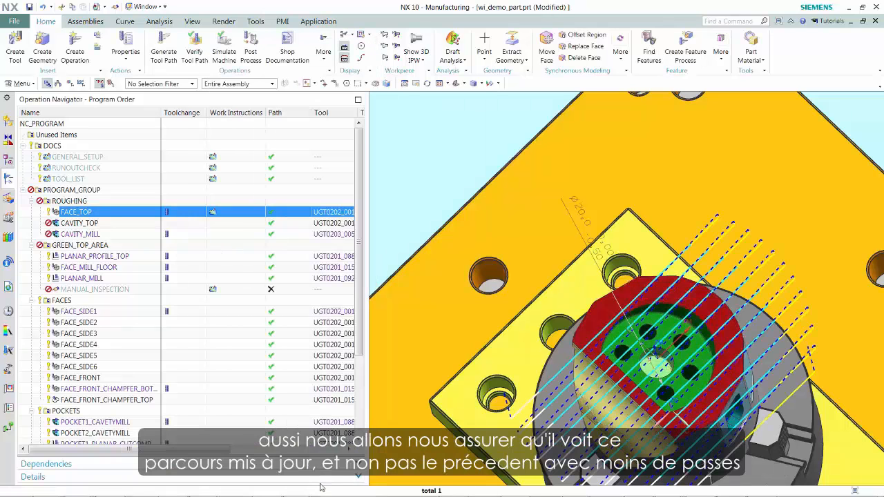
- Publish the work instructions of the entire NC_PROGRAM as the PDF C:\Temp\130 and go to its FACE_TOP sheet
right_click(62, 125)
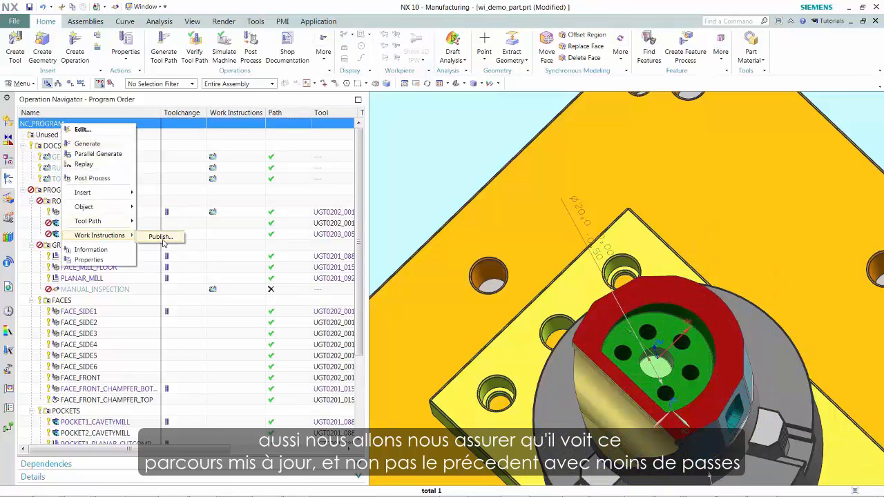
click(163, 241)
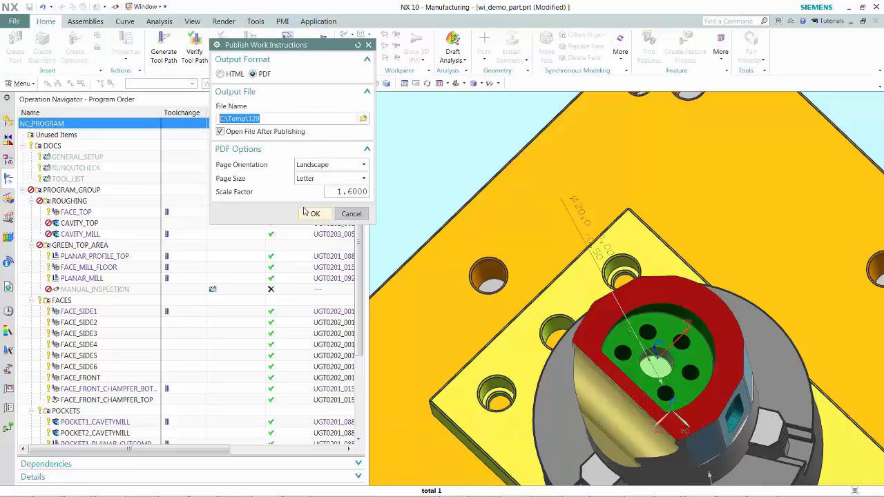
click(288, 122)
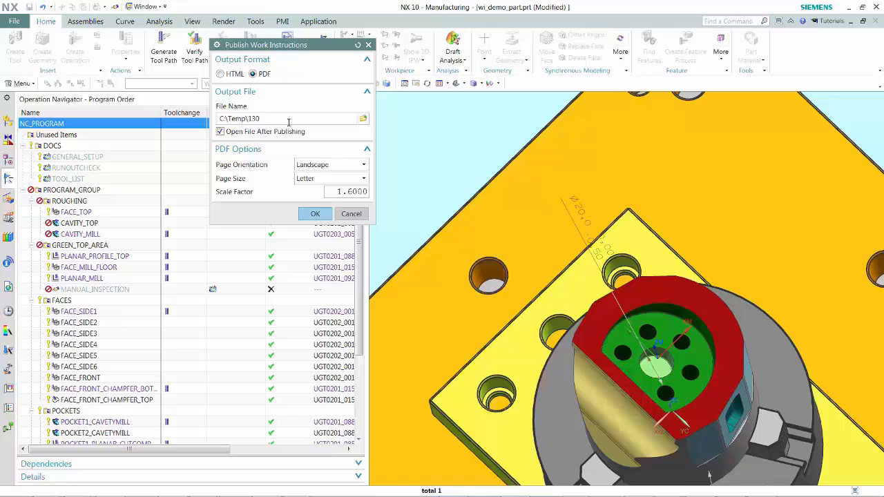
click(317, 214)
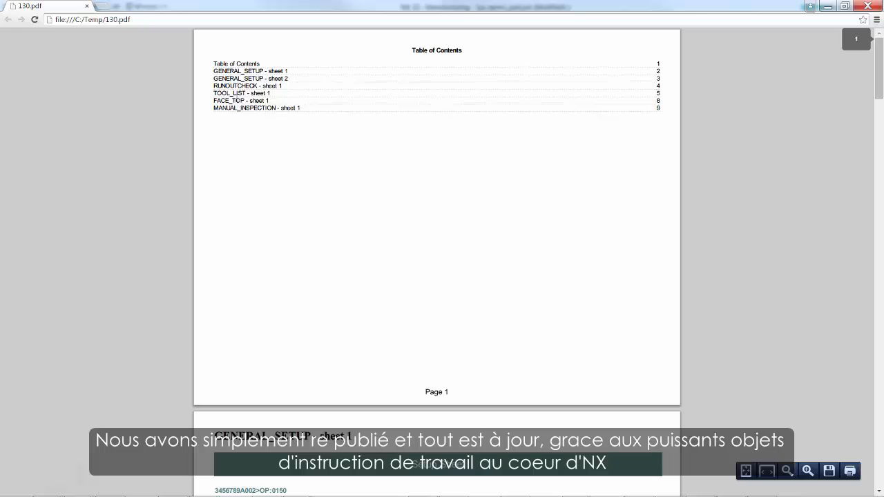
click(237, 101)
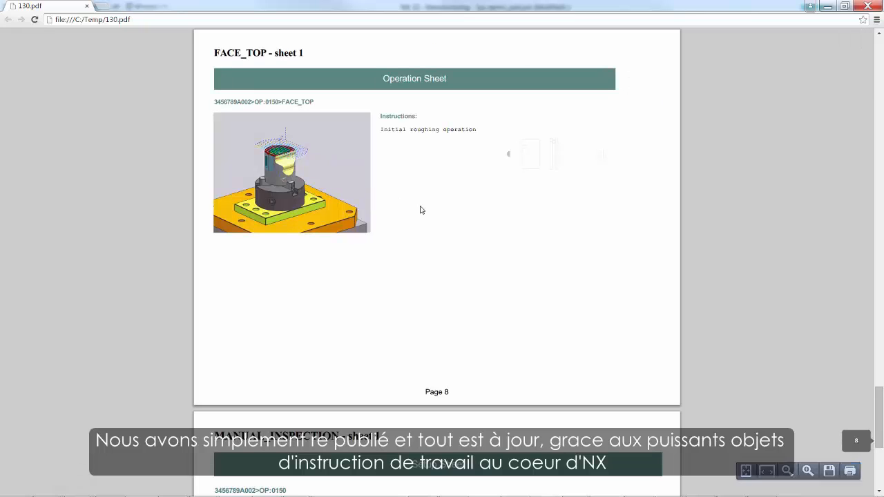